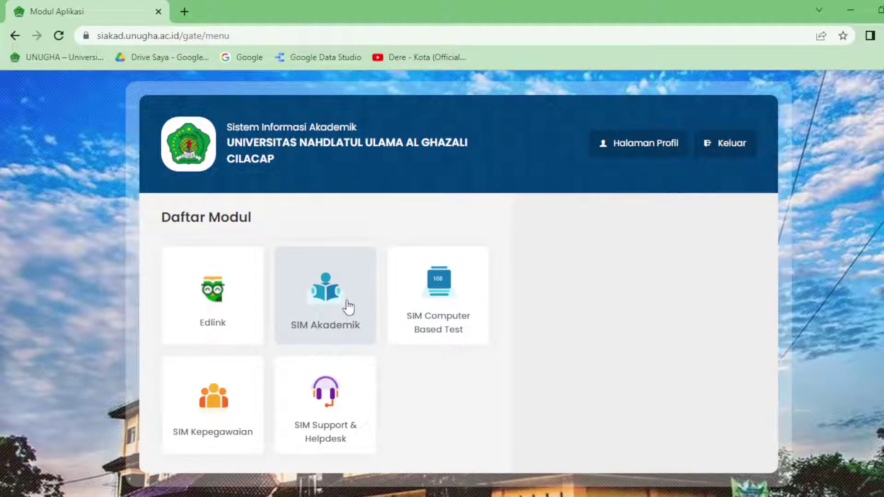
Step: Enter the SIM Akademik module with the Dosen role and open its Beranda page in a second browser tab
click(326, 306)
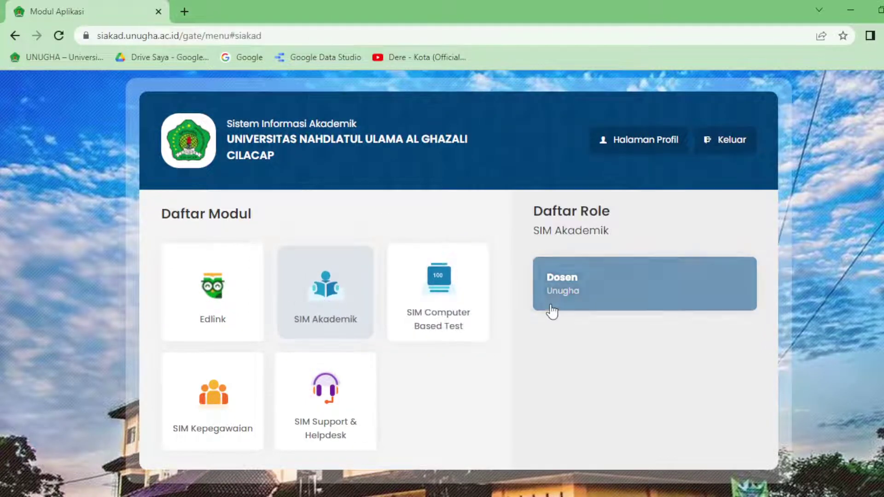
click(566, 298)
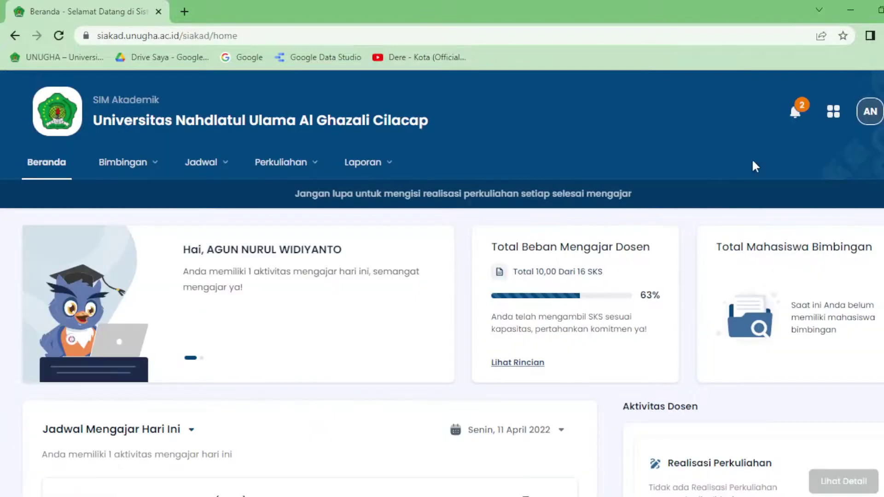
middle_click(70, 176)
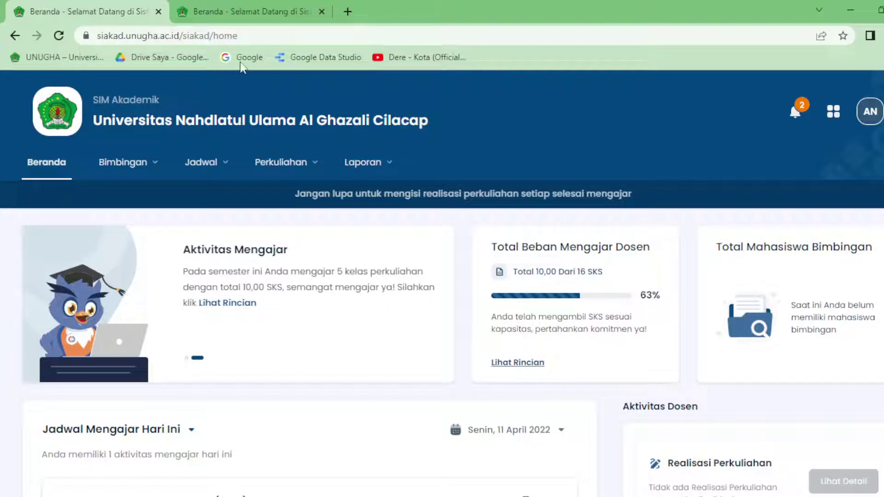
click(253, 12)
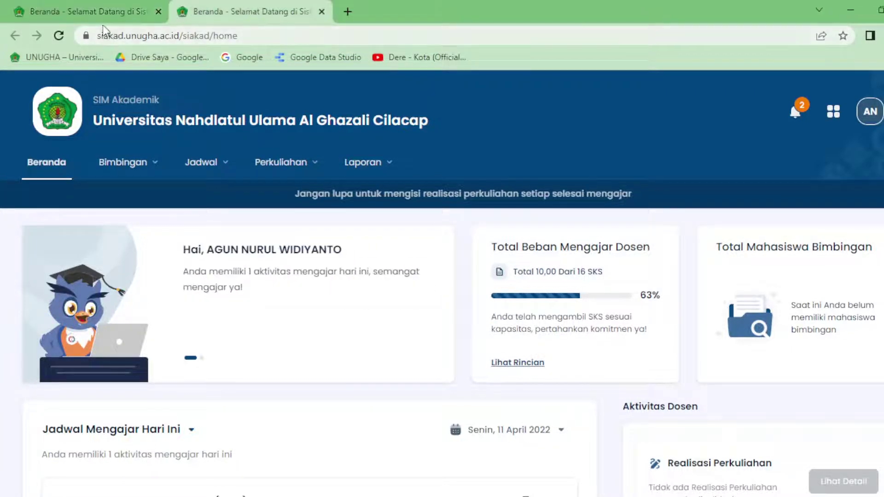
click(99, 8)
click(222, 10)
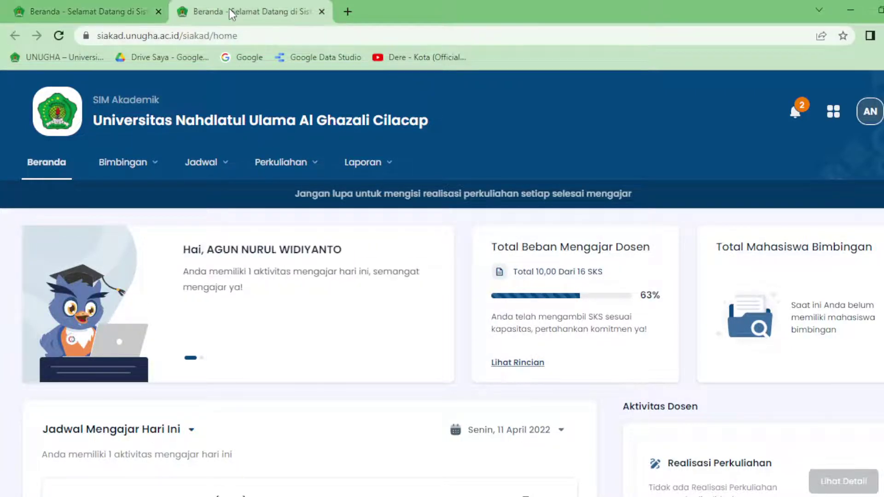
click(100, 9)
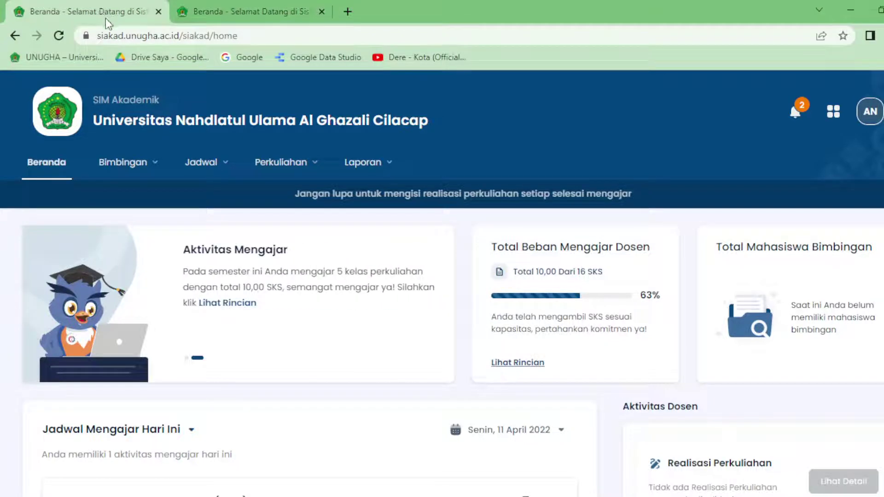
Step: Return the first browser tab to the module list and open the Edlink module there
click(838, 120)
click(263, 13)
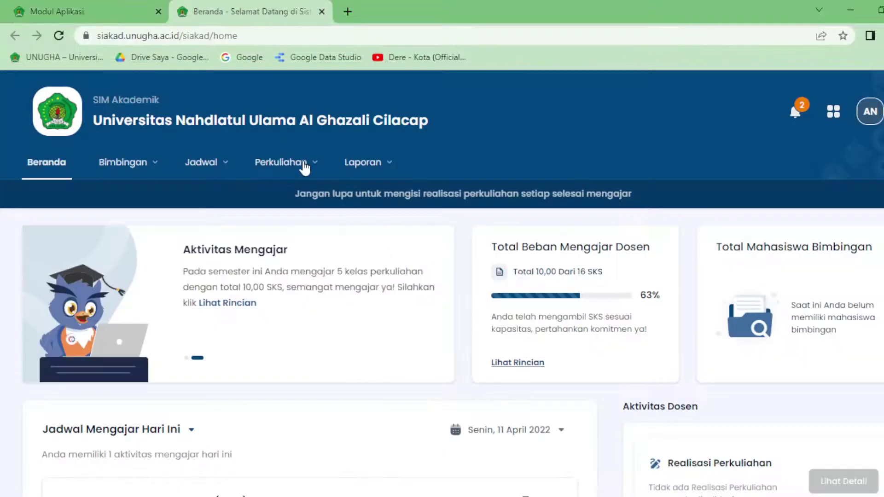
click(89, 13)
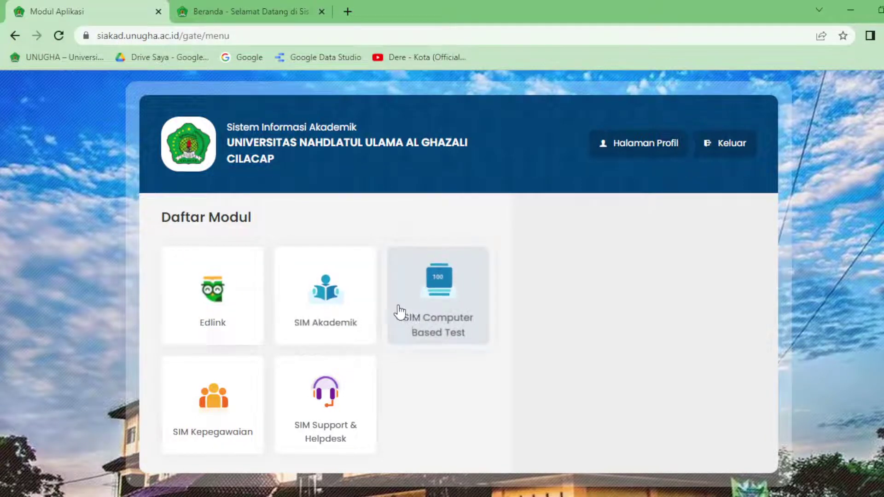
click(217, 310)
click(583, 295)
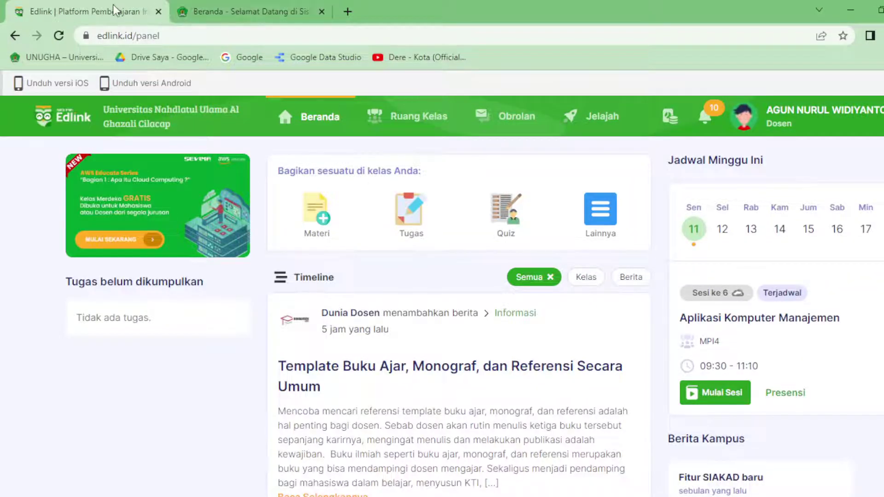
click(234, 12)
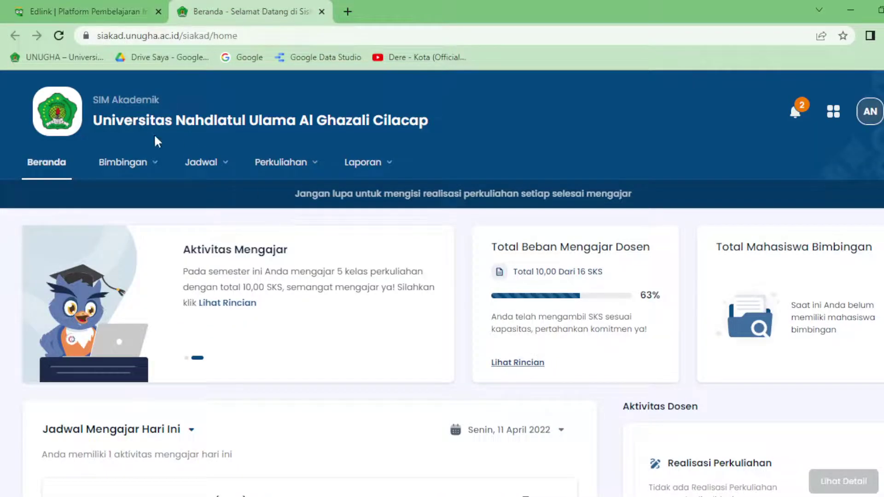
click(98, 9)
click(241, 19)
click(117, 14)
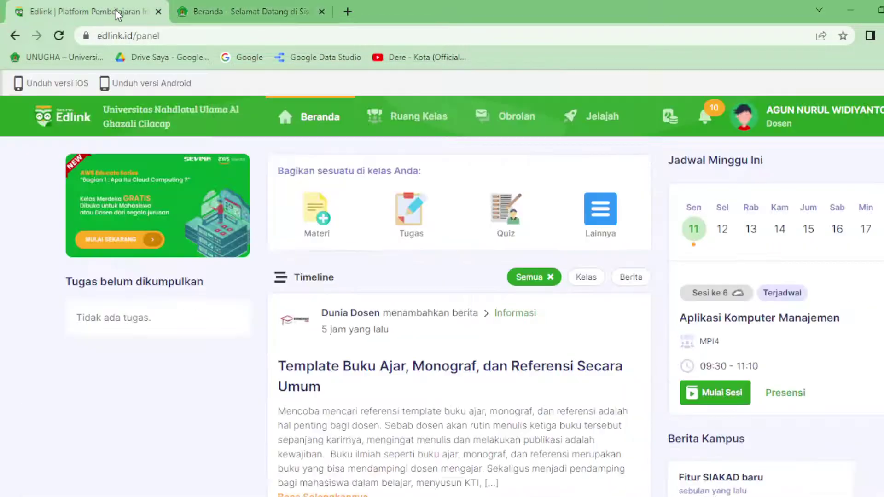
Step: Open the Kelas Kuliah list in the SIM Akademik browser tab and look through its classes
click(249, 18)
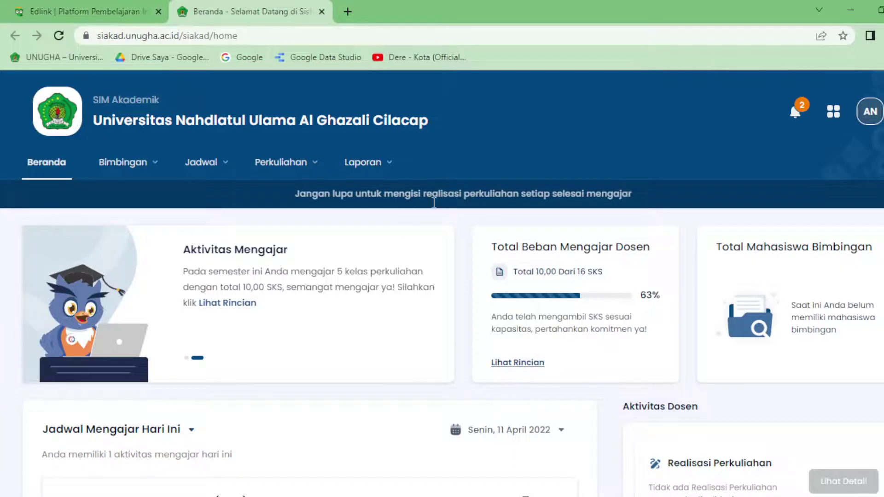
scroll(383, 325, down, 5)
scroll(380, 328, up, 5)
click(302, 175)
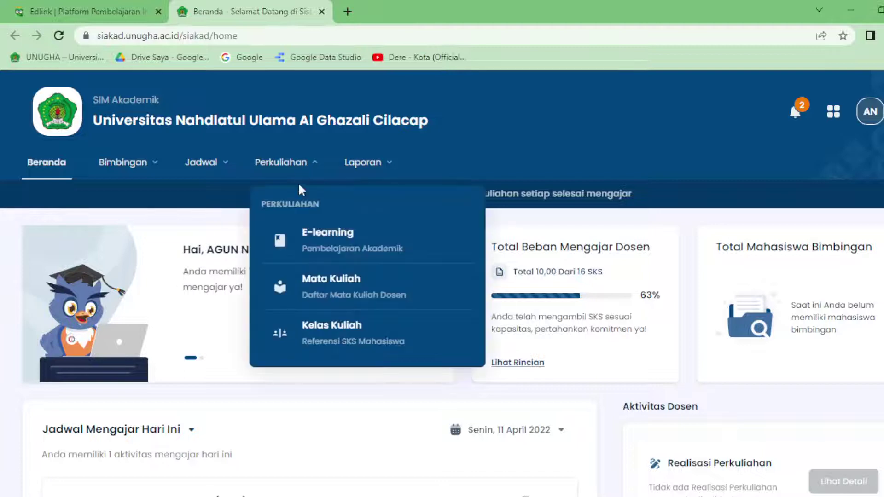
click(318, 328)
scroll(442, 318, down, 4)
scroll(586, 303, up, 4)
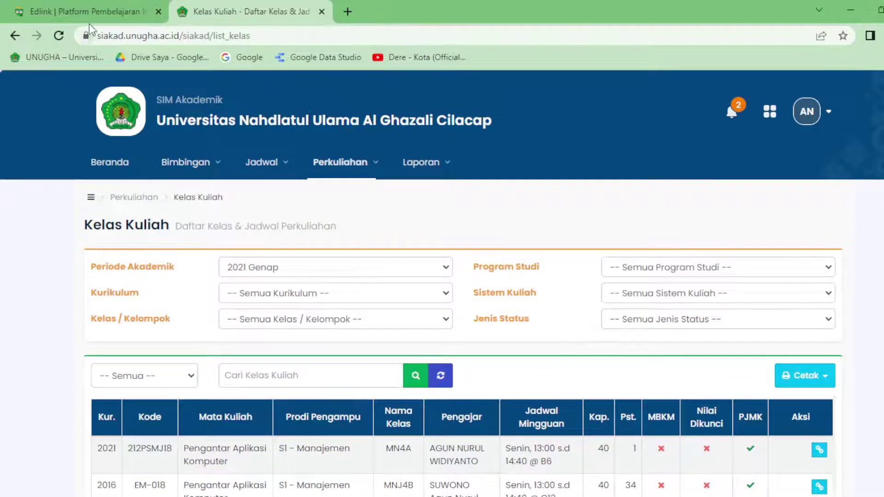
Step: Switch to Edlink and open Ruang Kelas to review the academic classes for 2021 Genap
click(91, 5)
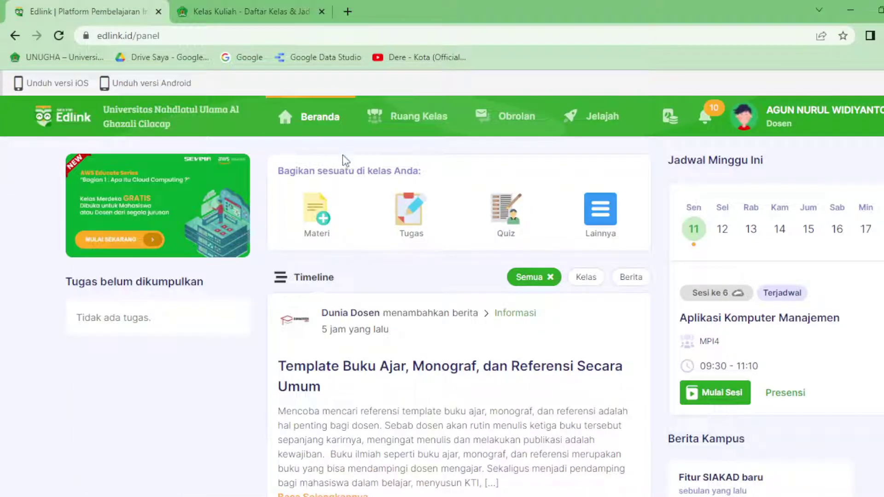
click(411, 123)
scroll(408, 228, down, 3)
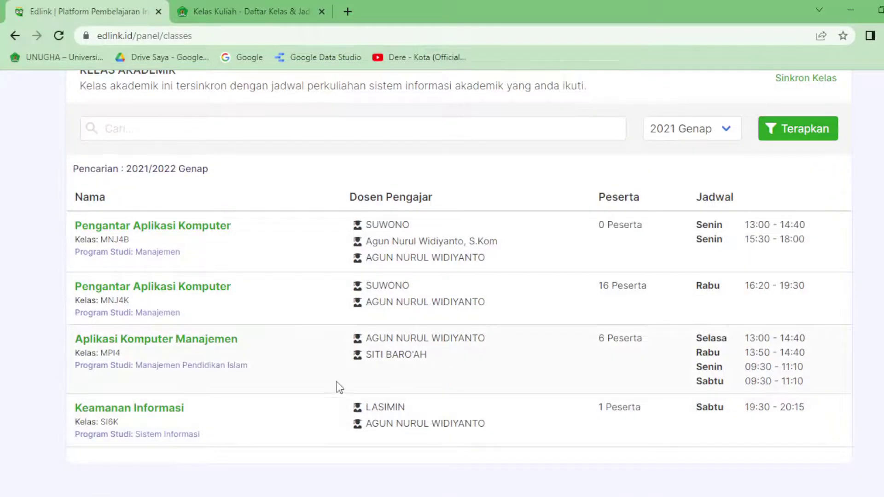
scroll(457, 385, up, 3)
Step: Synchronise the Pengantar Aplikasi Komputer (MN4A) class for 2021 Genap with its lecturers, participants, RPS and lecture sessions
click(803, 249)
click(795, 242)
click(800, 243)
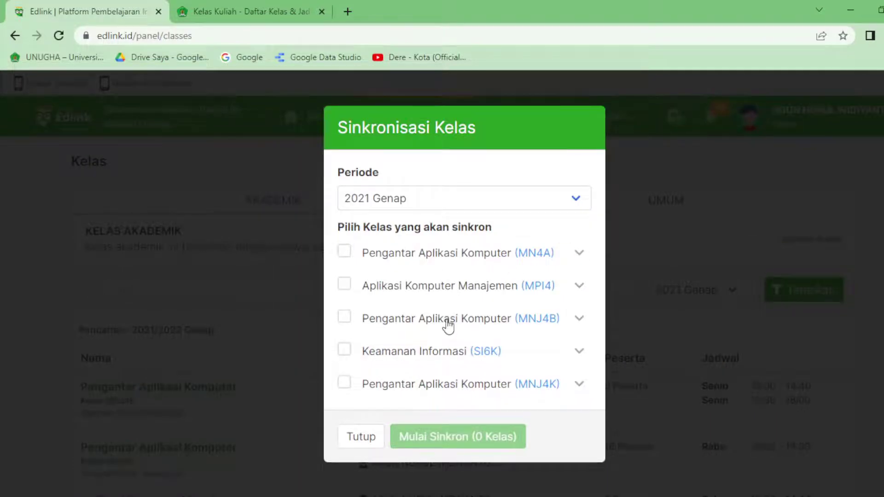
click(344, 253)
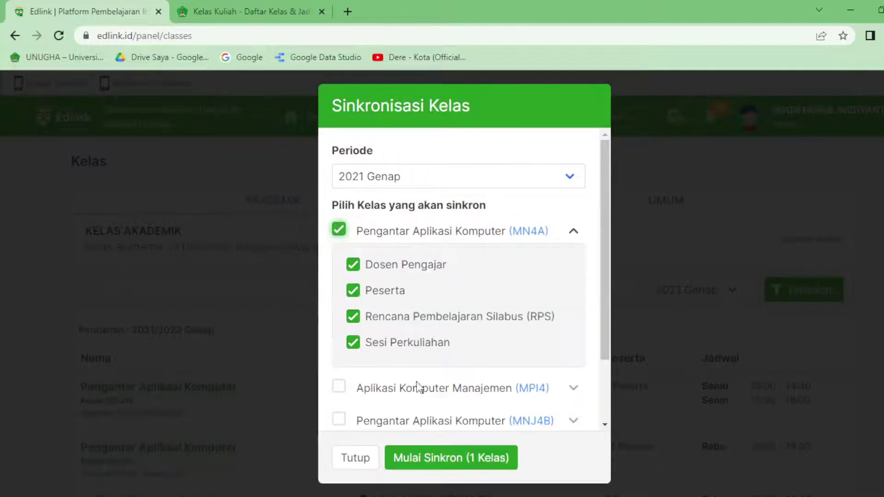
click(453, 457)
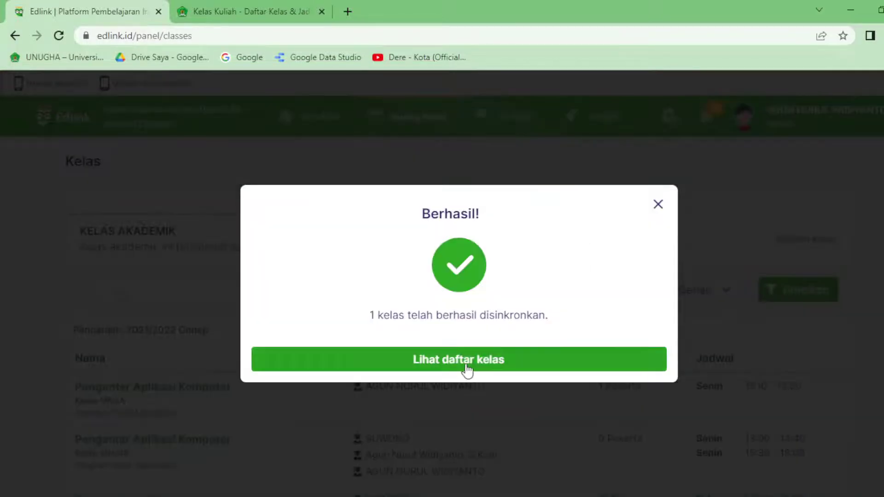
click(465, 366)
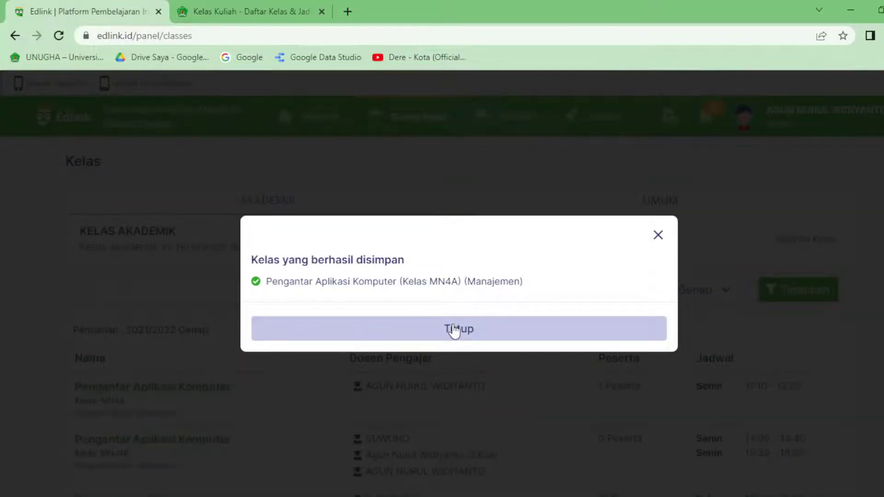
click(455, 331)
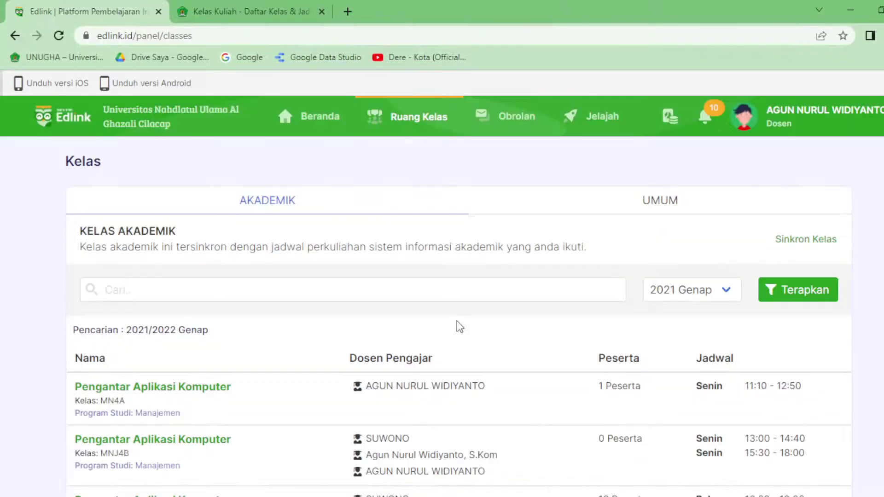
Step: Compare the class list in Edlink with the Kelas Kuliah list in SIM Akademik
click(275, 17)
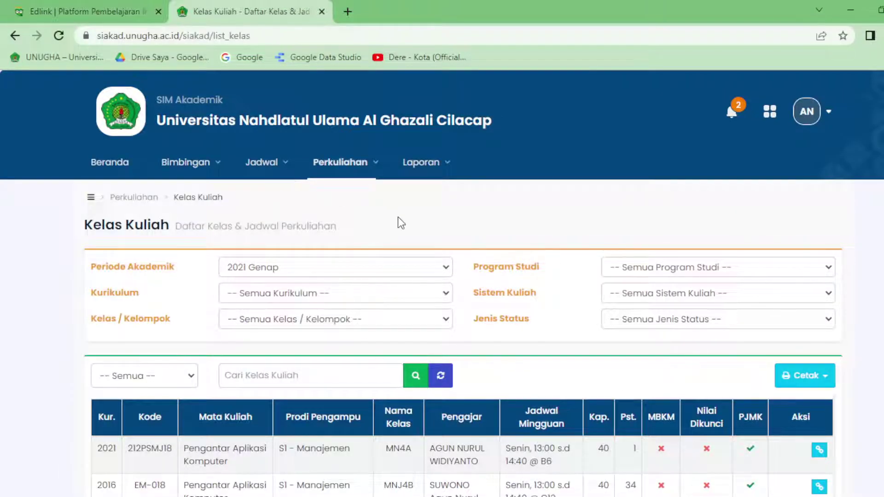
click(76, 15)
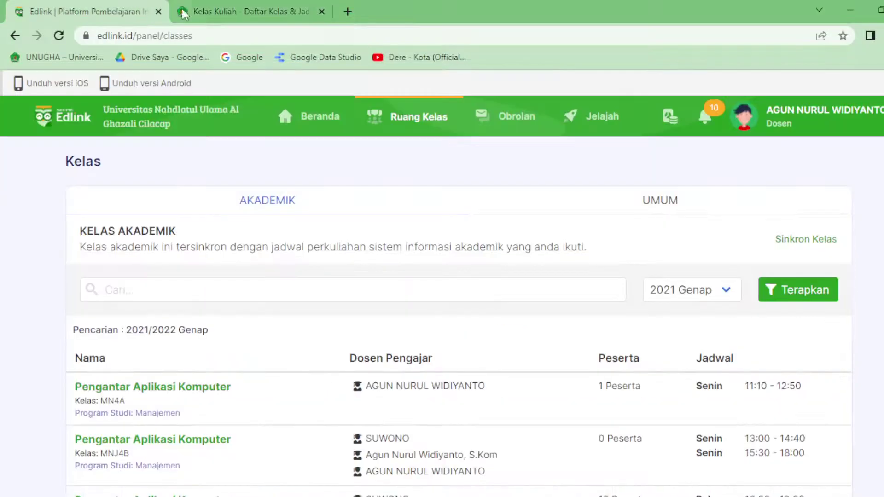
click(236, 7)
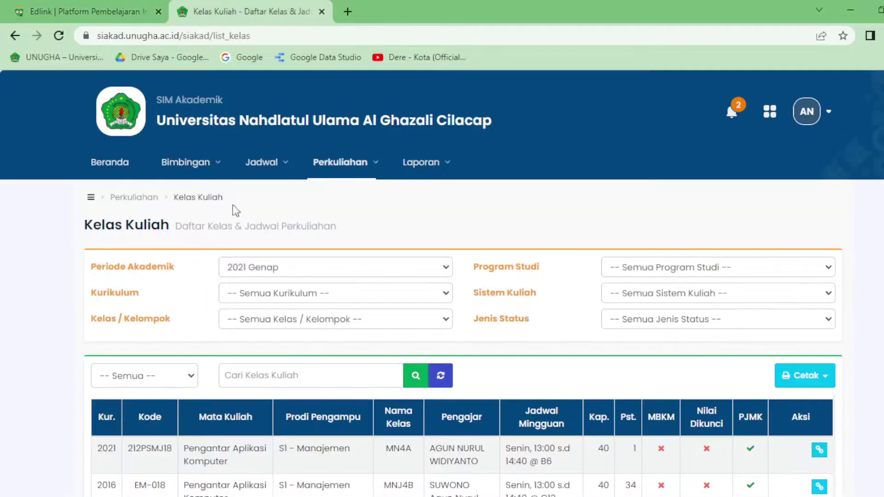
click(98, 11)
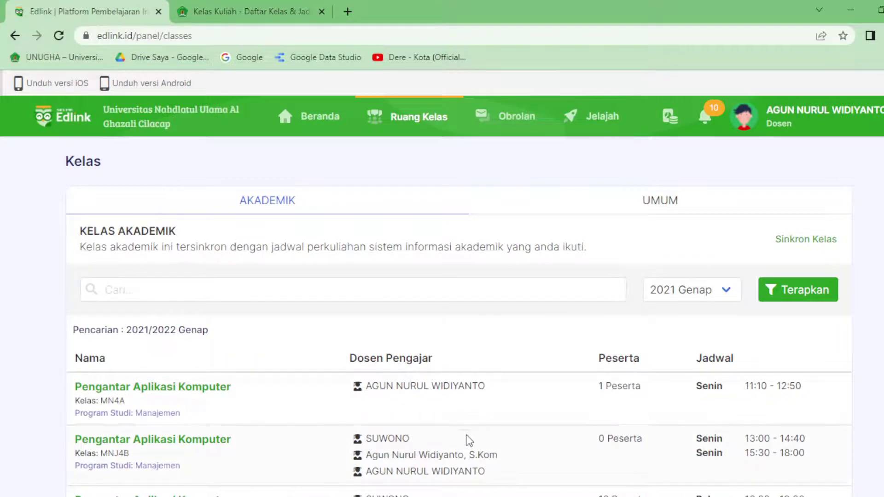
scroll(446, 396, down, 4)
scroll(445, 396, up, 4)
click(255, 7)
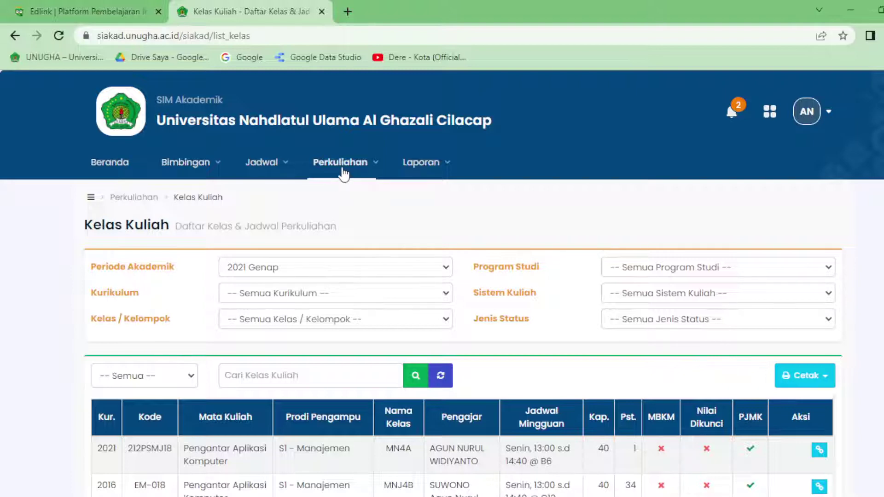
scroll(369, 216, down, 3)
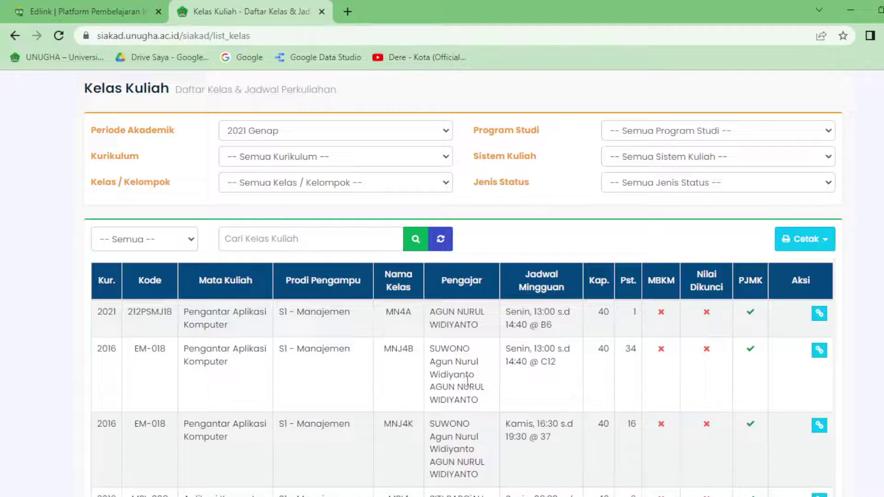
scroll(467, 381, up, 3)
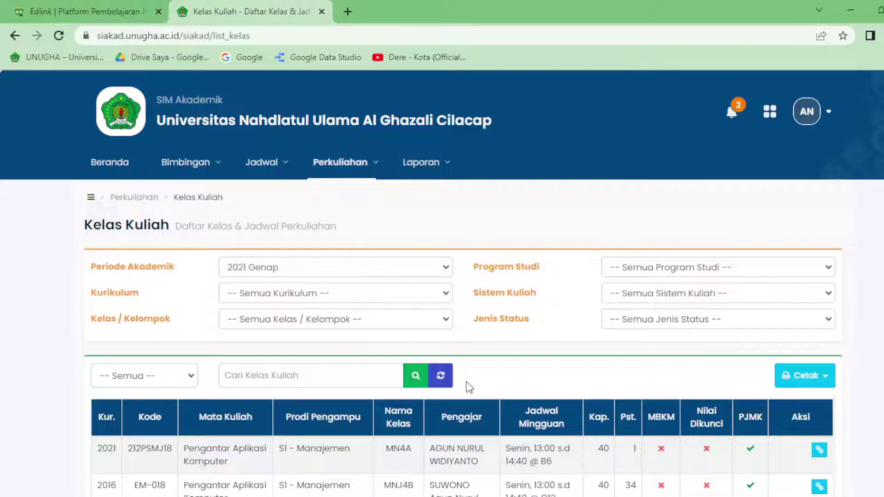
Step: Examine the Jadwal Perkuliahan of class MN4A and return to the Kelas Kuliah list
scroll(583, 371, down, 1)
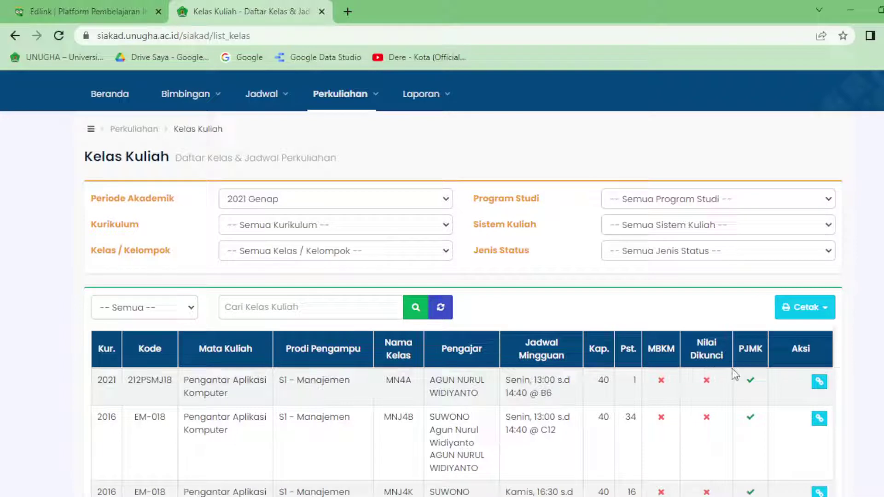
click(822, 385)
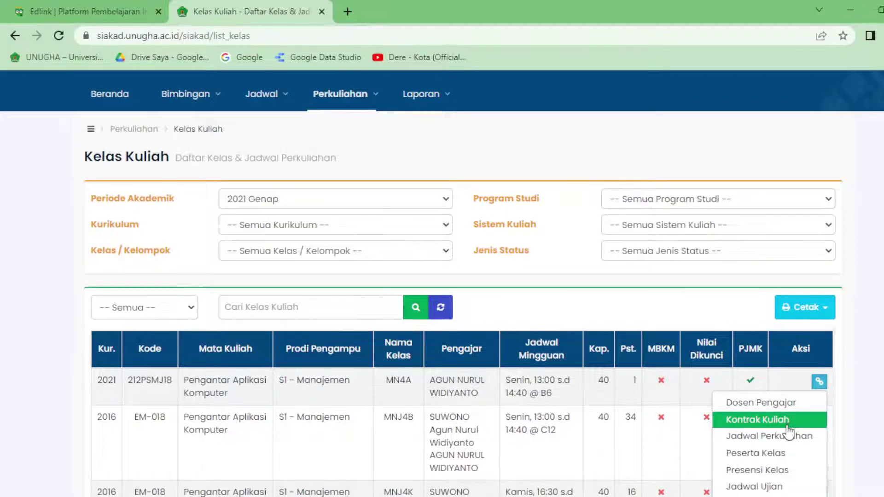
scroll(790, 432, down, 1)
click(784, 371)
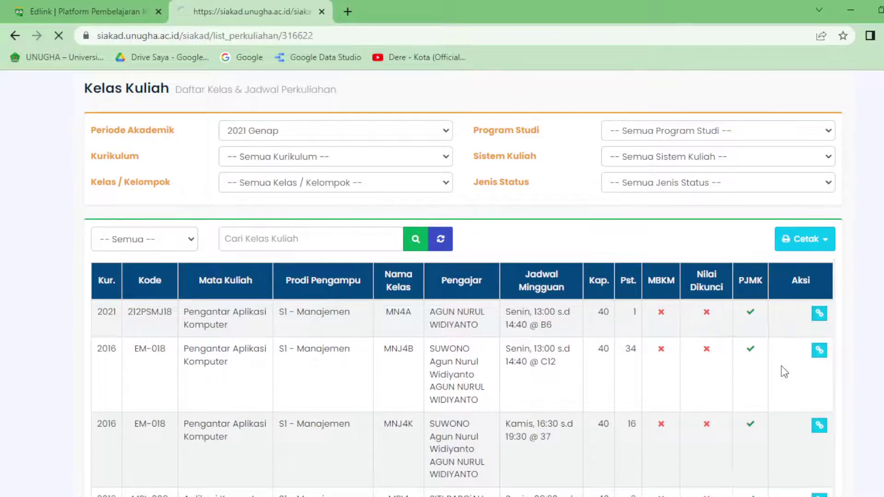
scroll(783, 370, down, 3)
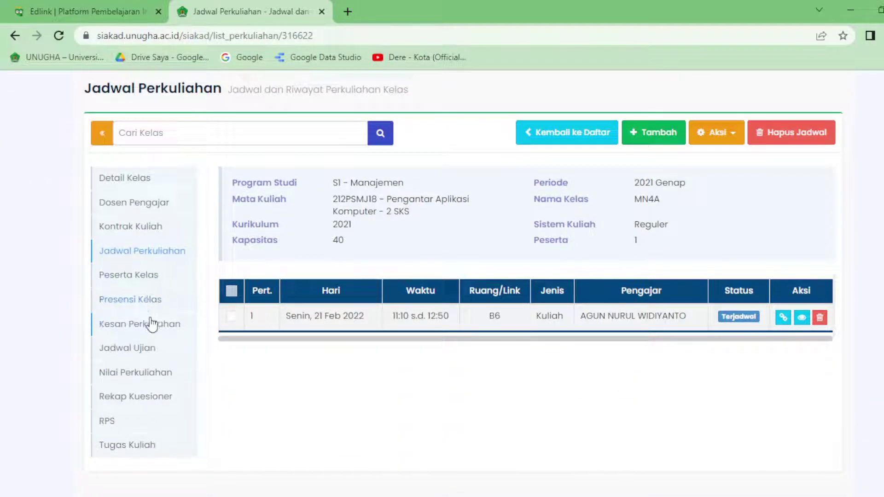
scroll(458, 361, up, 3)
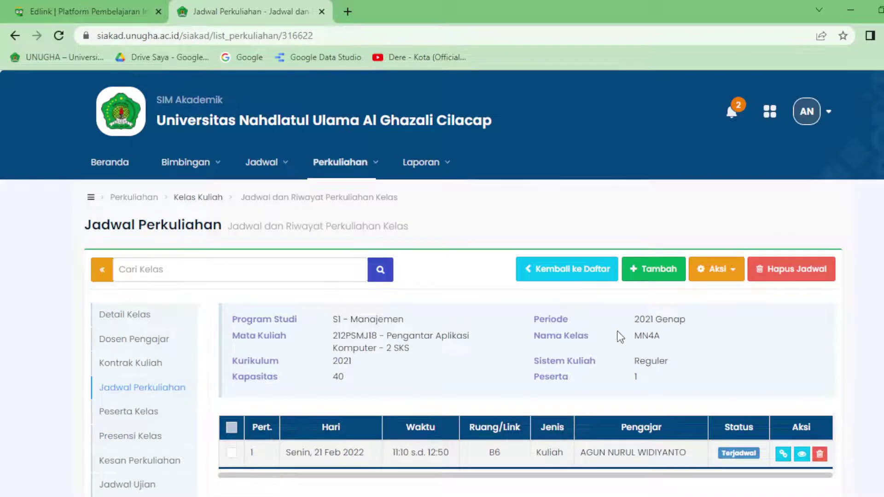
click(582, 272)
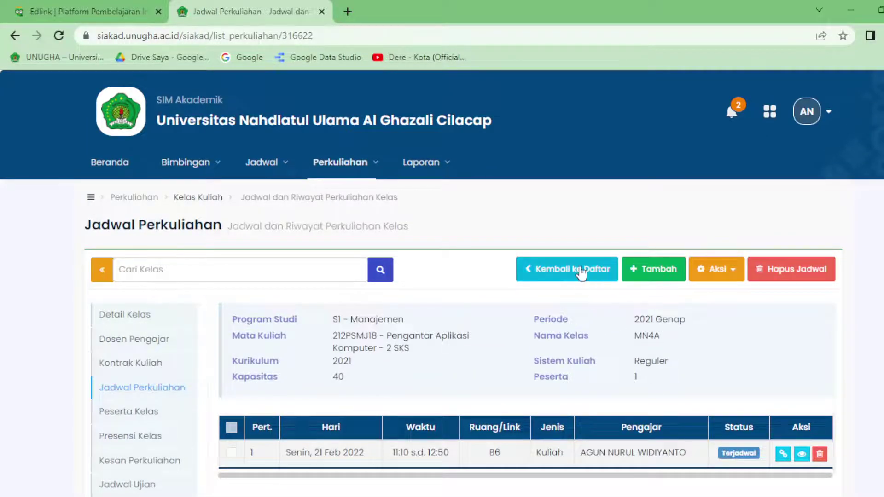
scroll(765, 379, down, 3)
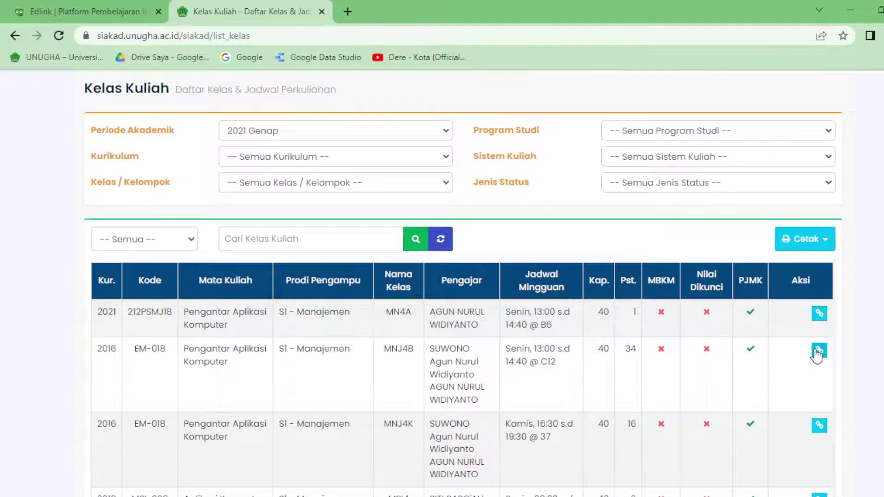
Step: Open the Jadwal Perkuliahan of class MNJ4B and start adding a new lecture schedule entry
click(819, 353)
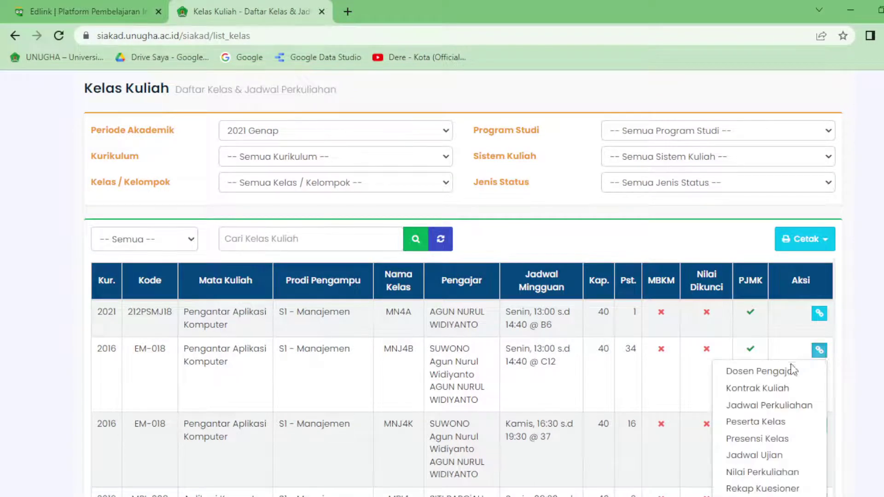
click(773, 405)
scroll(544, 398, down, 2)
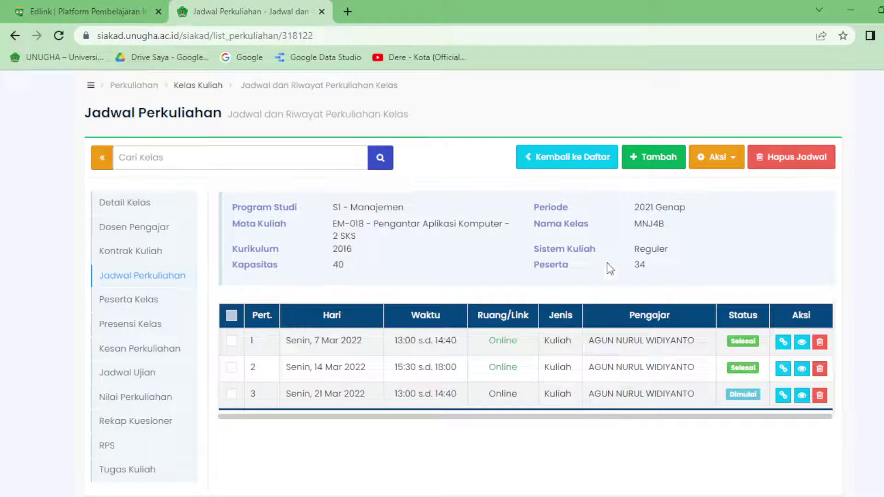
click(647, 172)
scroll(614, 354, down, 3)
Step: Set the new schedule entry's meeting number to 4 and its date to 11-04-2022
click(506, 285)
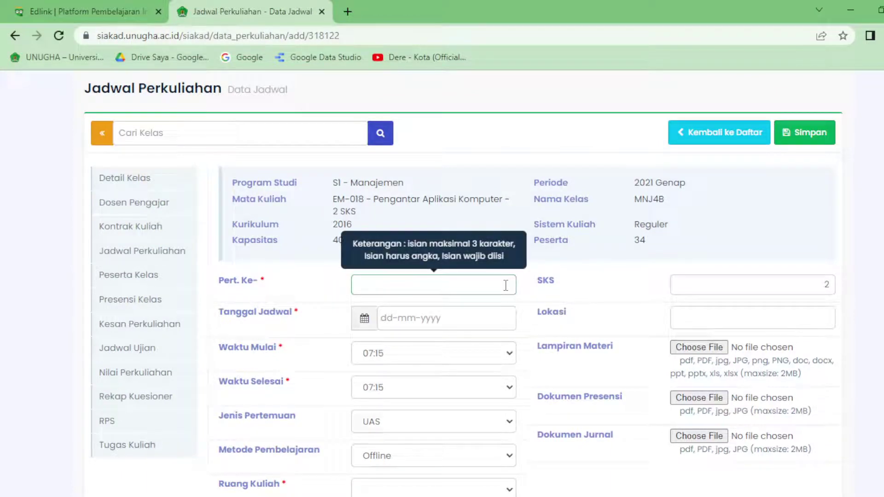
click(470, 316)
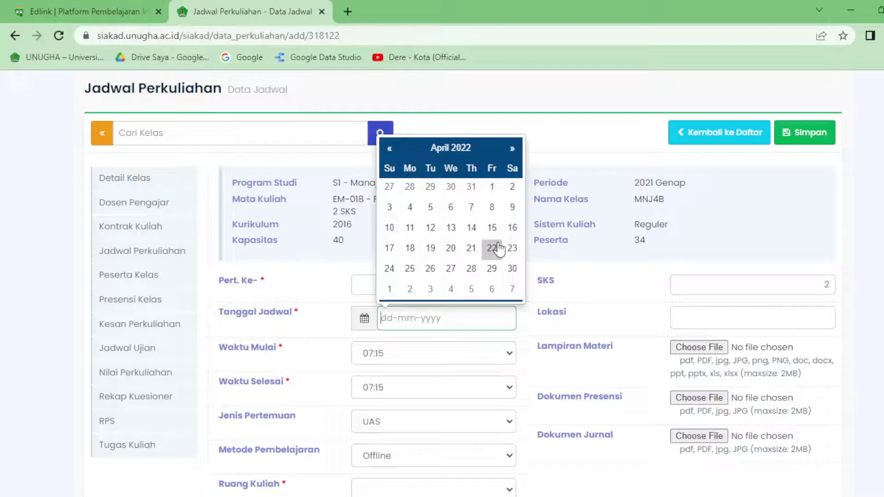
click(429, 230)
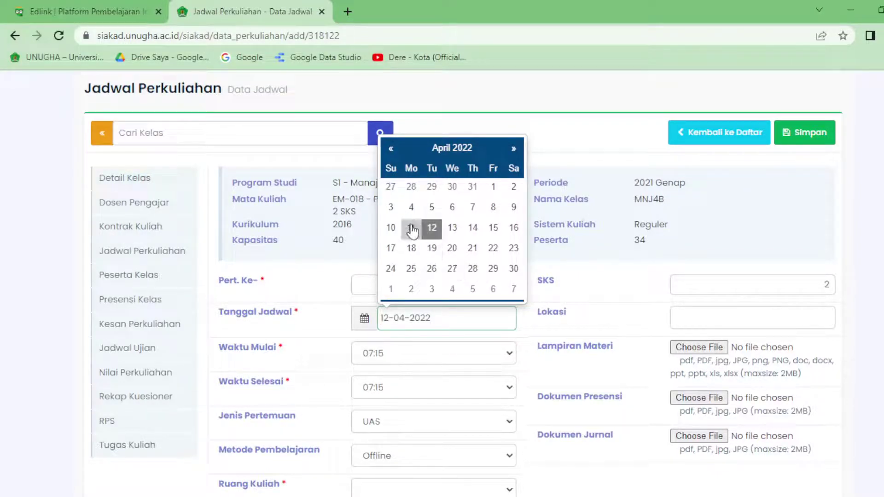
click(411, 228)
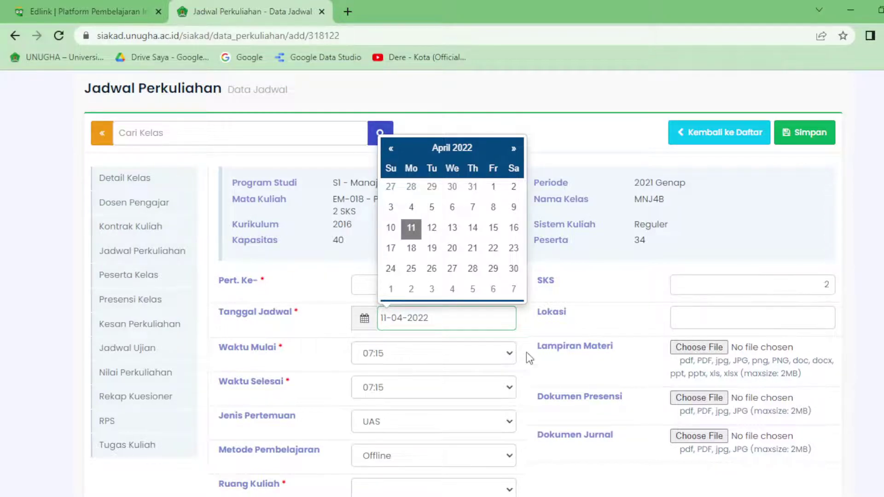
Step: Set the lecture's start time to 13:00 and its end time to 14:40
click(510, 358)
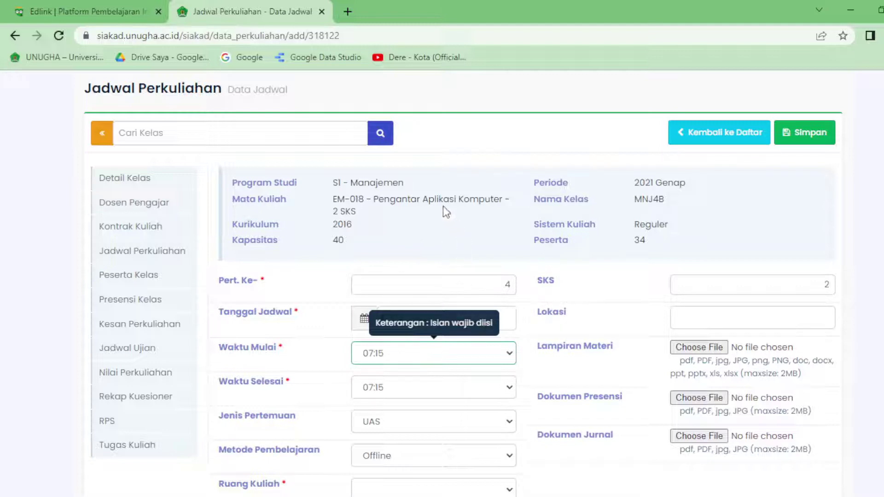
key(1)
key(3)
key(Tab)
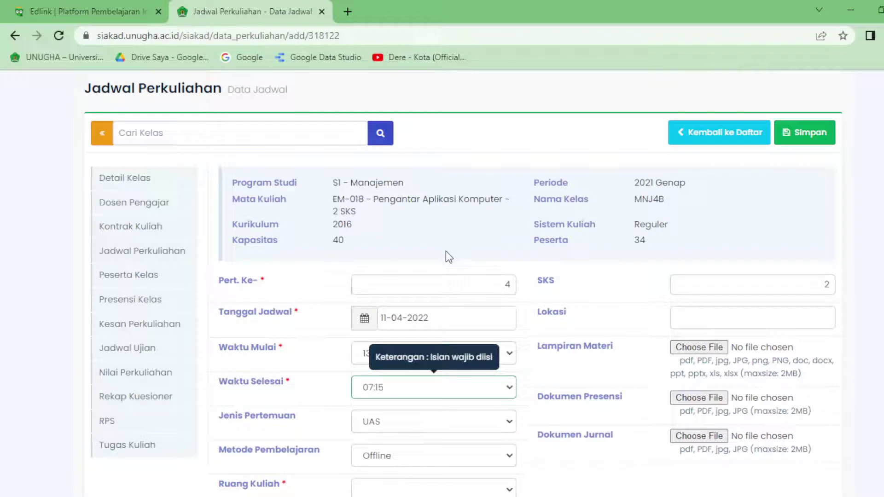
key(1)
key(4)
click(579, 371)
Step: Set Jenis Pertemuan to Kuliah and Metode Pembelajaran to Online
scroll(582, 373, down, 3)
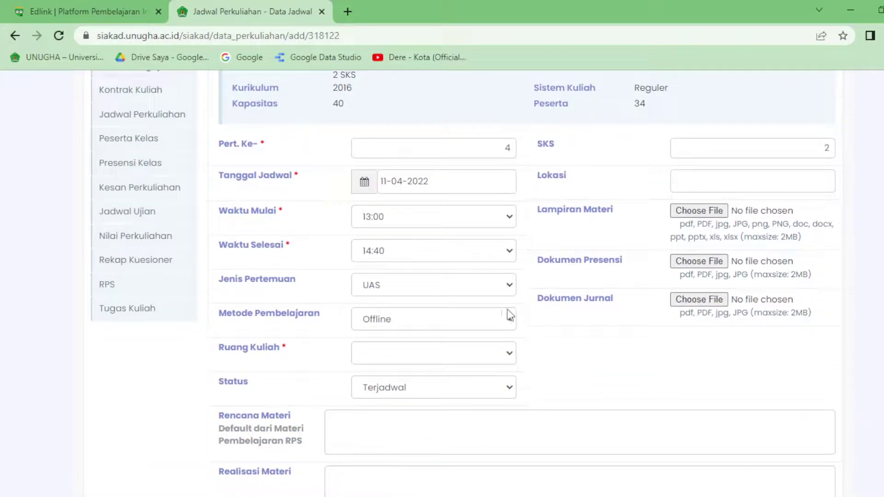
click(483, 288)
click(430, 322)
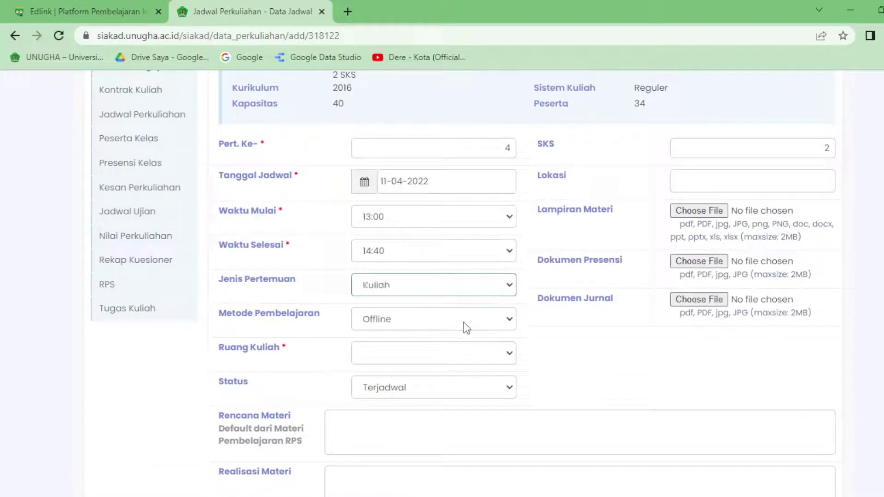
click(472, 328)
click(445, 348)
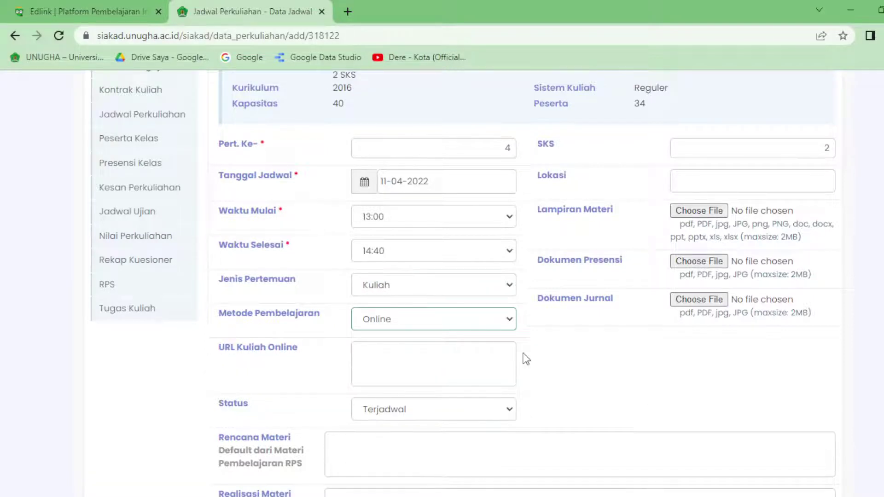
Step: Search for the class lecturer by name under Dosen Pengajar and assign the uppercase-name record to the meeting
scroll(570, 364, down, 3)
scroll(568, 355, down, 2)
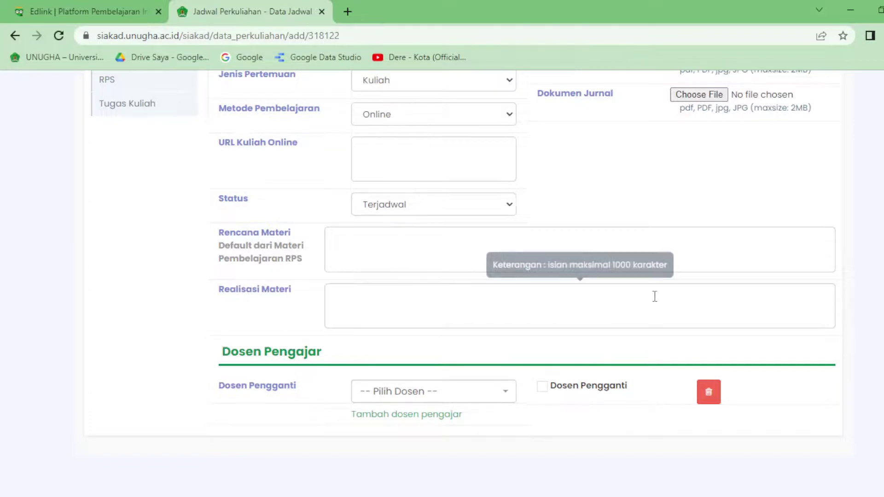
scroll(606, 248, up, 5)
scroll(572, 305, down, 6)
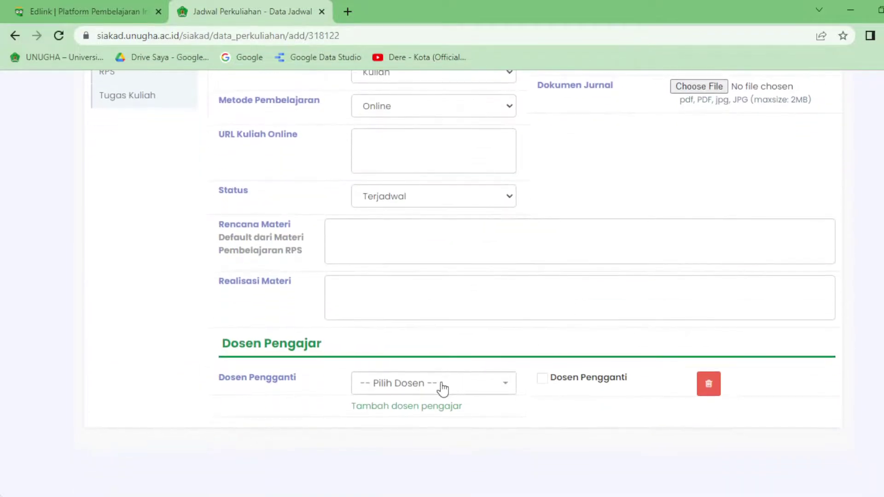
click(442, 387)
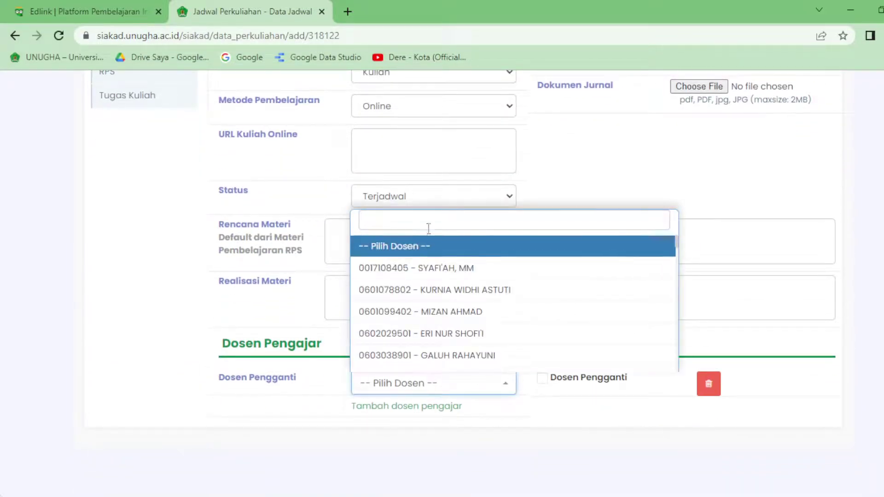
text(agun nu)
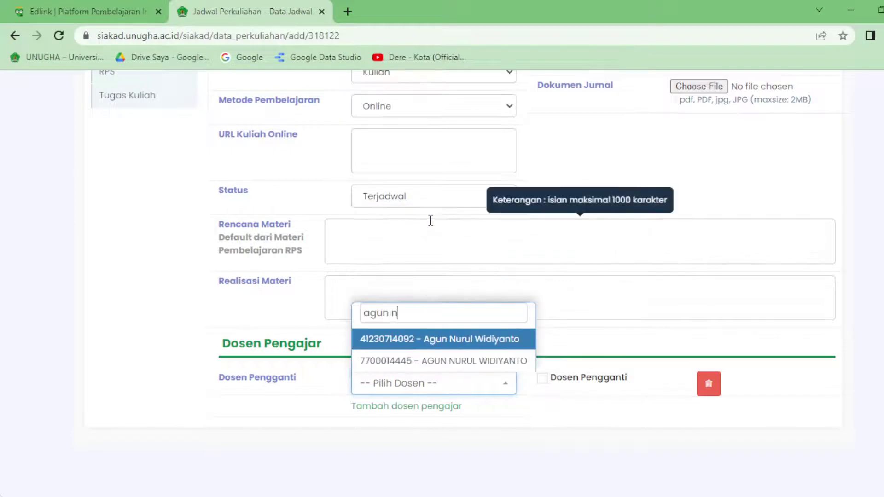
click(430, 361)
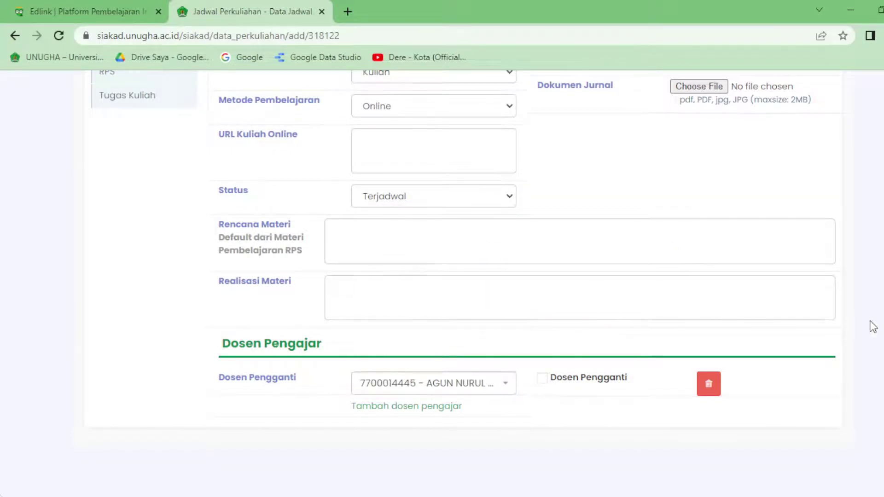
Step: Save the new meeting 4 schedule, confirm the saving, and review its recorded details
scroll(872, 326, up, 10)
click(792, 258)
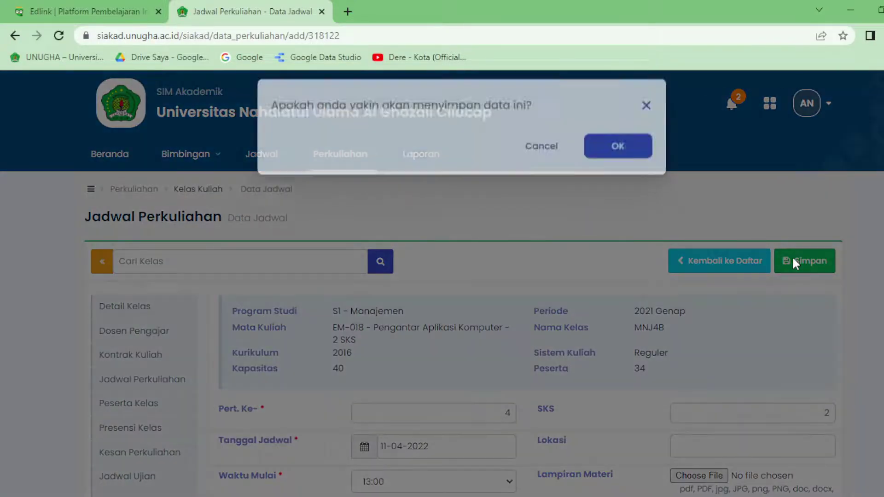
click(639, 162)
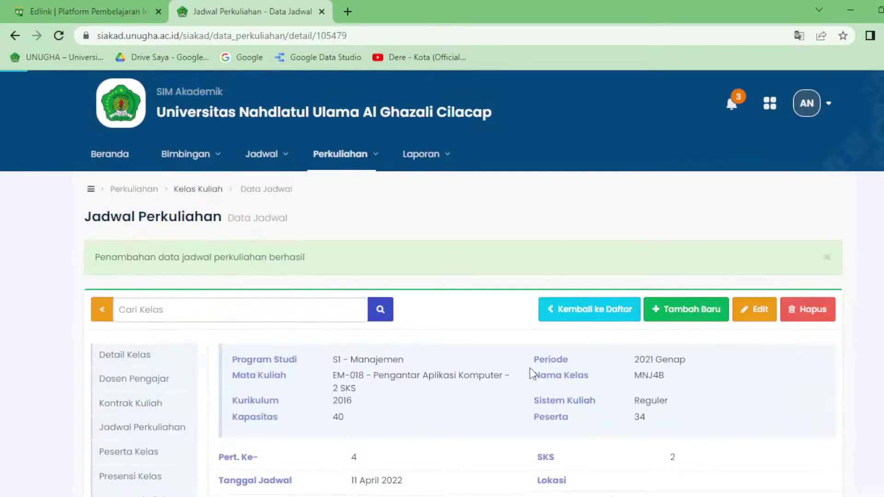
scroll(506, 369, down, 5)
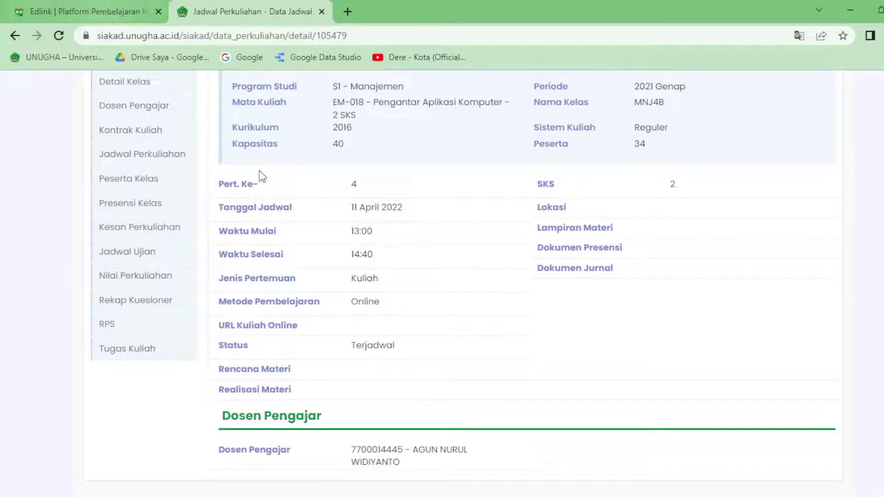
scroll(421, 250, up, 3)
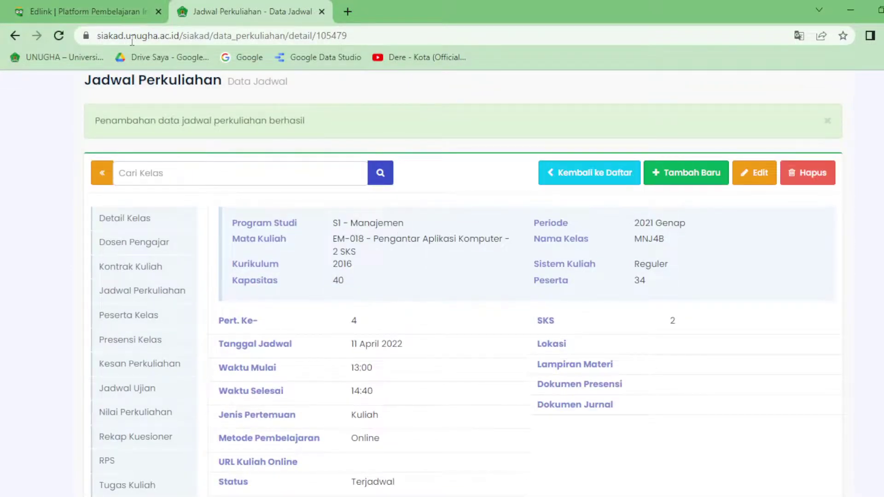
Step: Switch to Edlink and check Sesi Pembelajaran of Pengantar Aplikasi Komputer class MNJ4B for session 4
click(118, 9)
scroll(251, 334, down, 2)
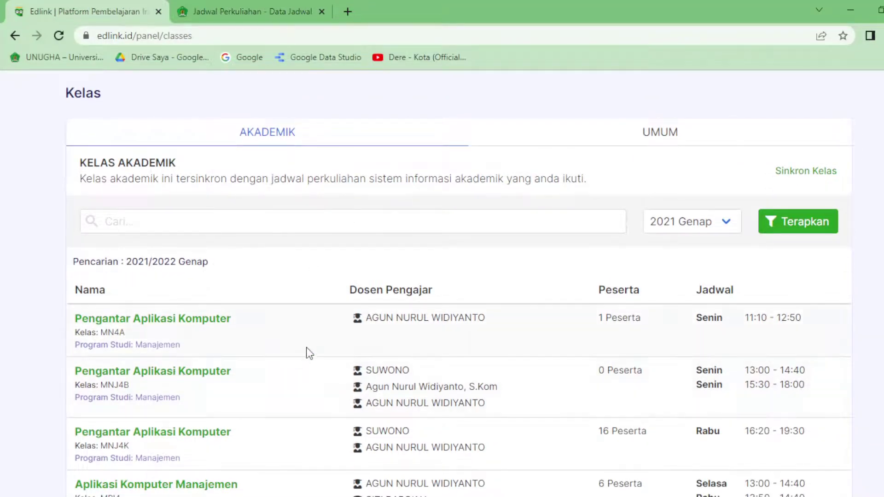
click(305, 366)
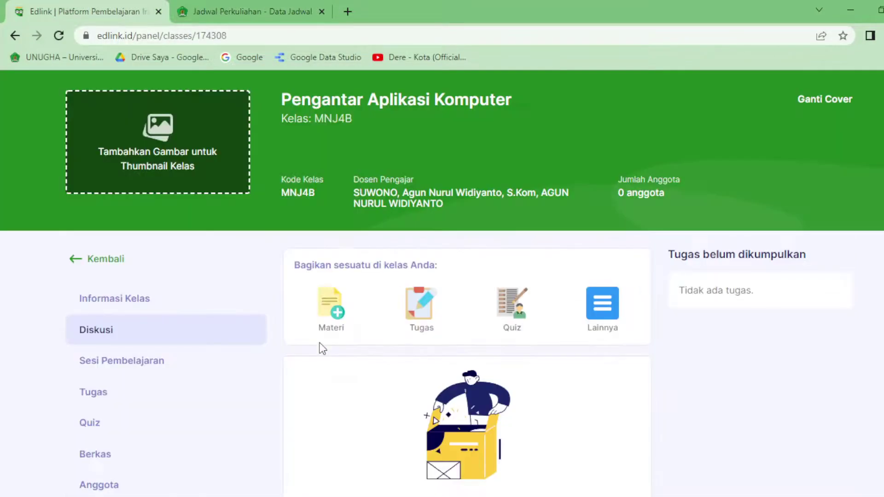
click(141, 362)
scroll(460, 336, down, 9)
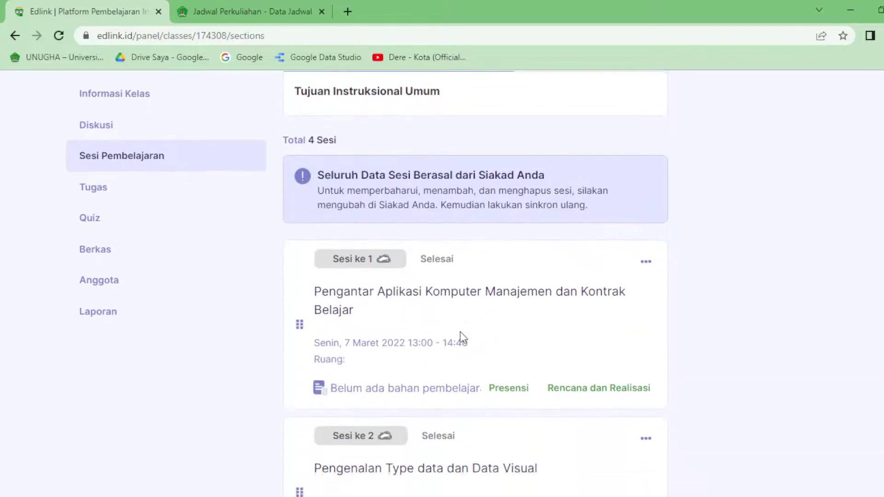
scroll(442, 324, down, 3)
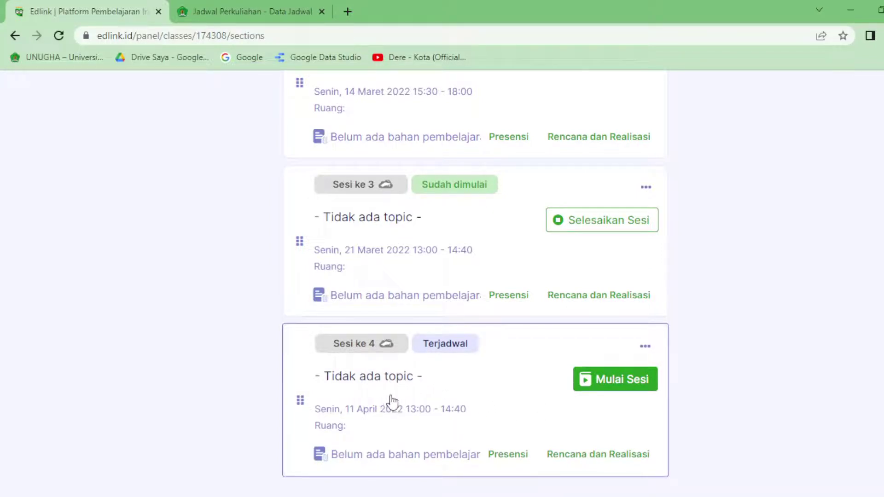
Step: Compare session 4 of class MNJ4B in Edlink with its details and Jadwal Perkuliahan status in SIM Akademik
click(247, 10)
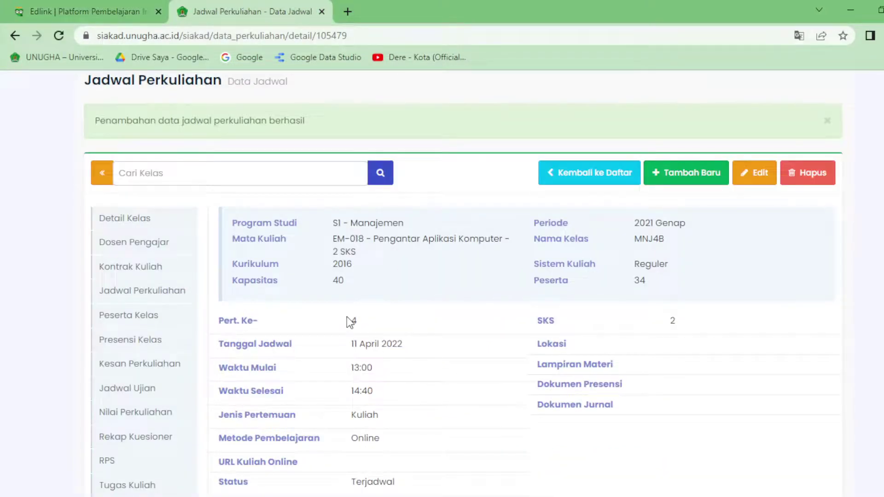
click(117, 10)
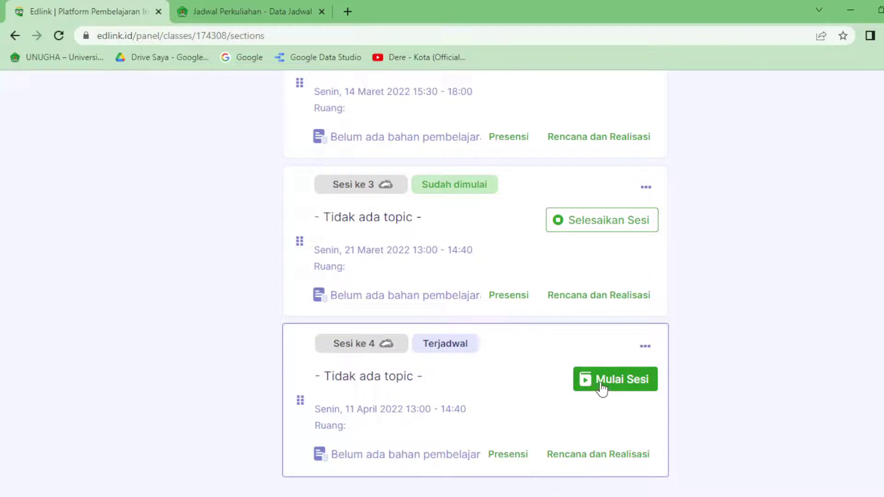
click(262, 11)
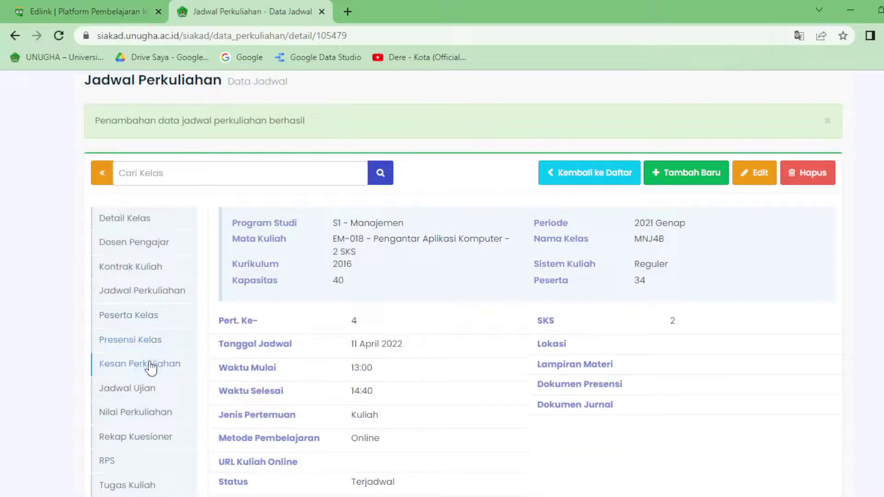
click(145, 297)
scroll(631, 386, down, 4)
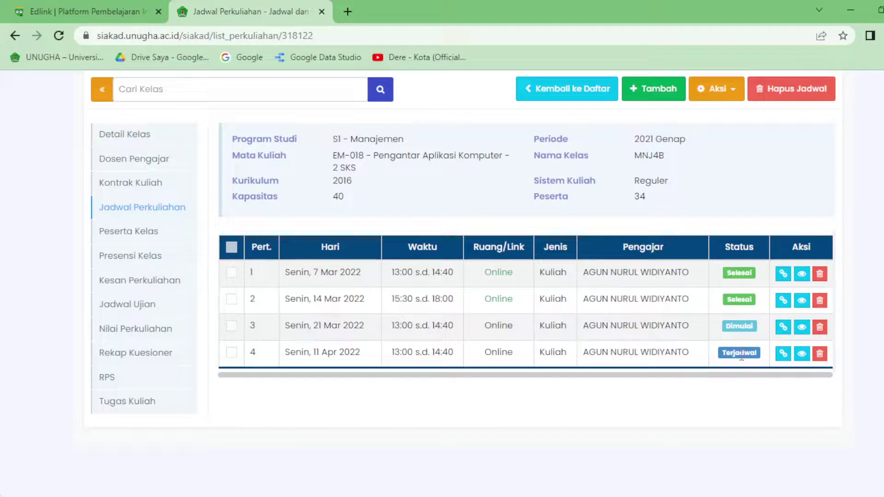
click(122, 14)
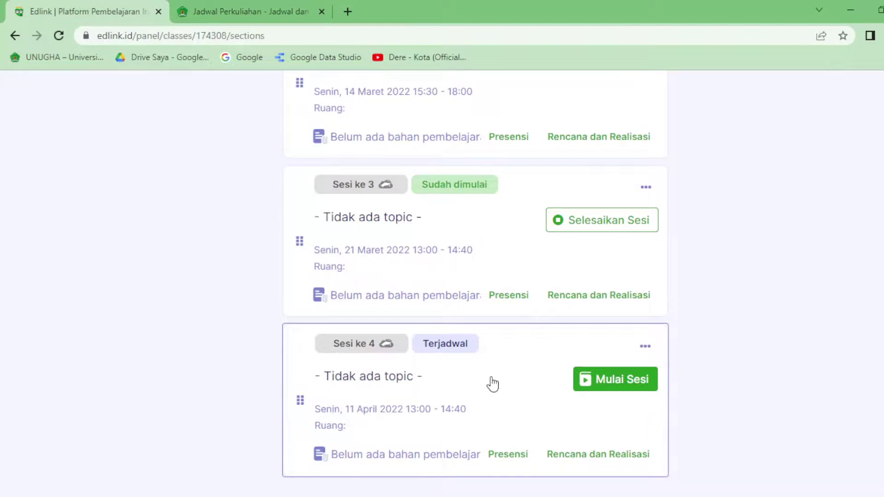
Step: Switch to SIM Akademik, start the lecture for meeting 4 of class MNJ4B with Mulai Perkuliahan, and check its status
click(276, 13)
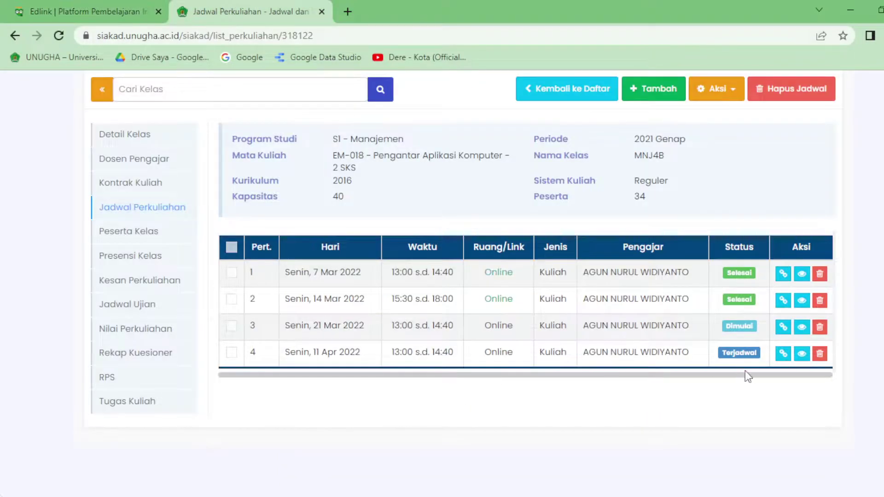
click(782, 354)
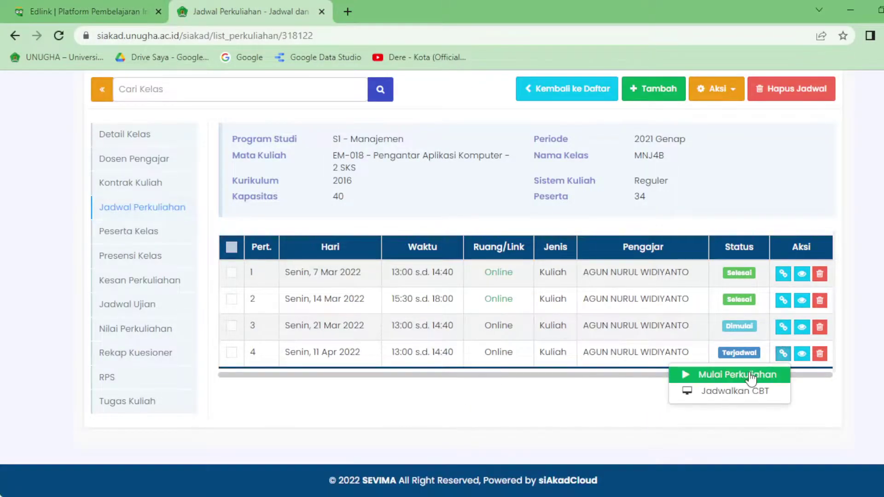
click(736, 374)
click(616, 158)
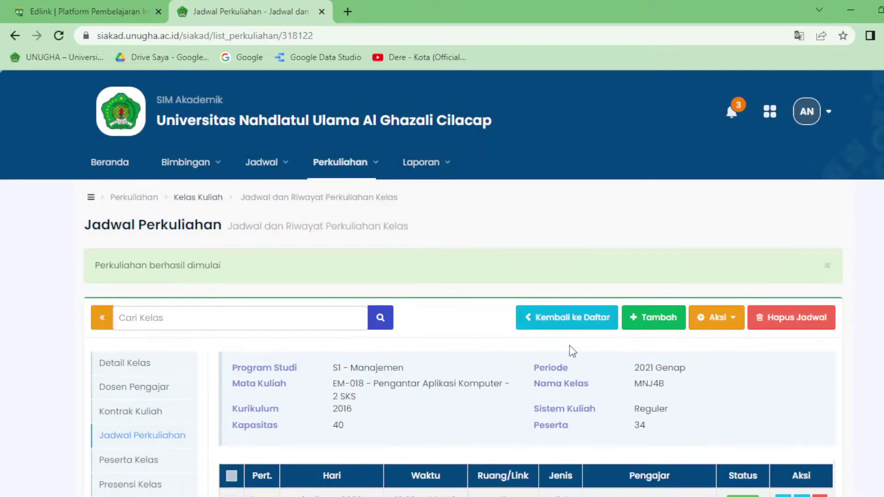
scroll(573, 336, down, 4)
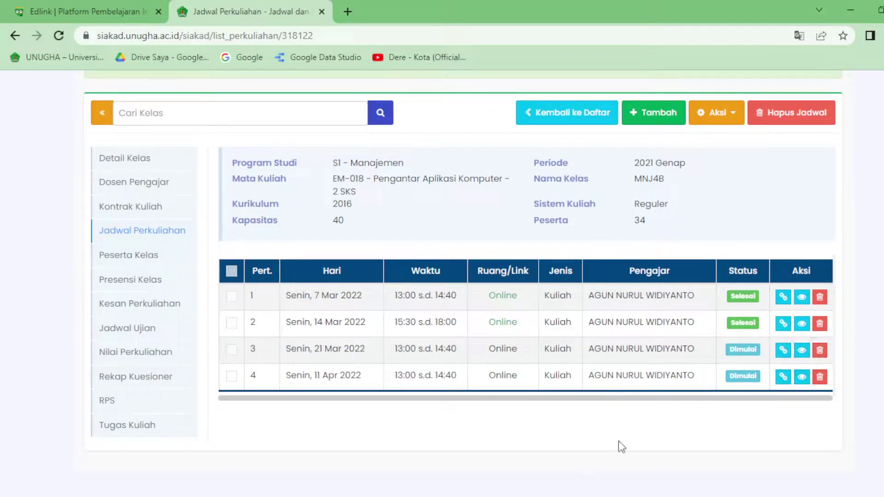
Step: Open Presensi Kelas for class MNJ4B and examine the attendance row of meeting 4
click(131, 280)
scroll(651, 376, down, 3)
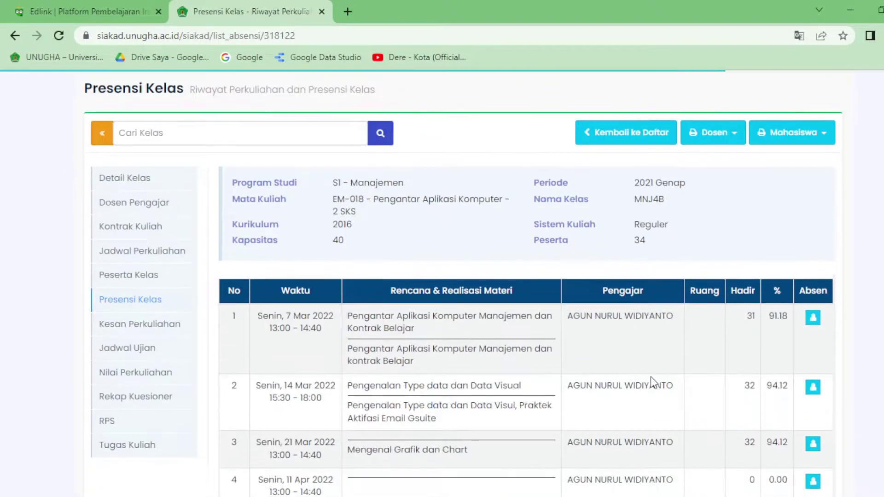
scroll(650, 377, down, 2)
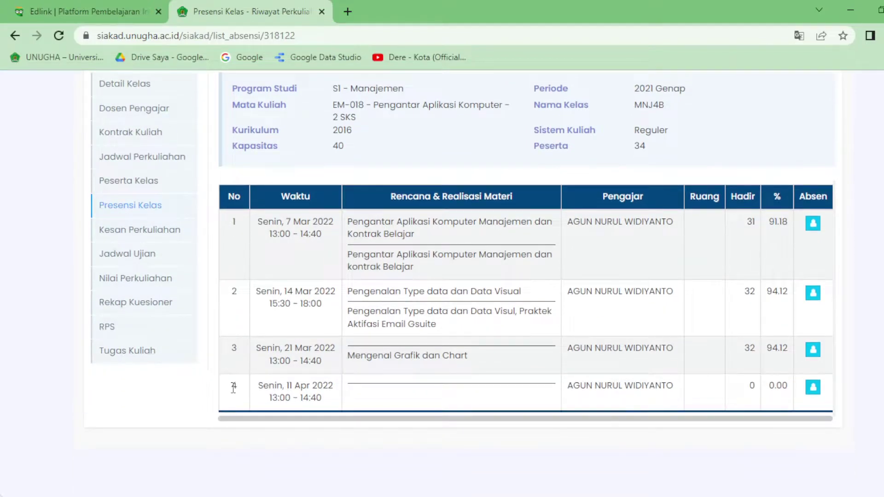
Step: Open the participant attendance of meeting 4 (11 April 2022) and mark all students as Hadir
click(813, 388)
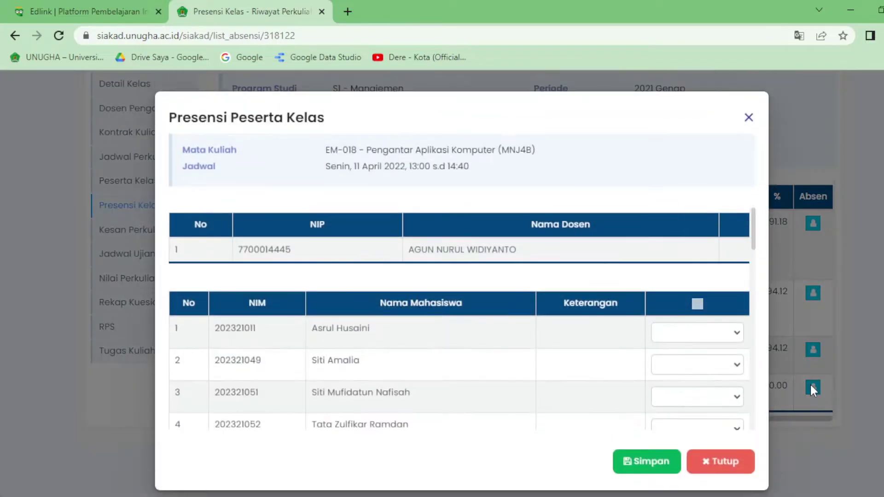
scroll(565, 329, down, 4)
scroll(569, 330, up, 4)
click(698, 305)
scroll(635, 361, down, 8)
scroll(616, 361, down, 7)
scroll(659, 366, down, 7)
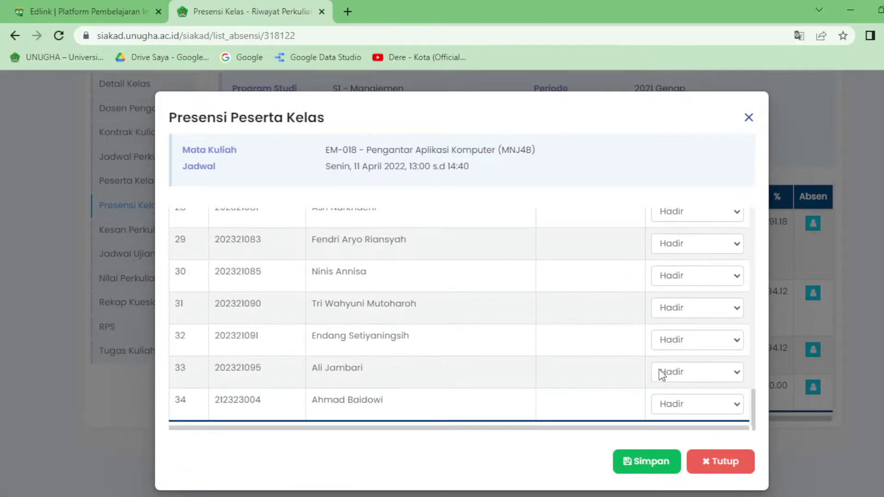
Step: Set the attendance of the student in row 32 to Sakit and save the meeting 4 attendance
click(697, 345)
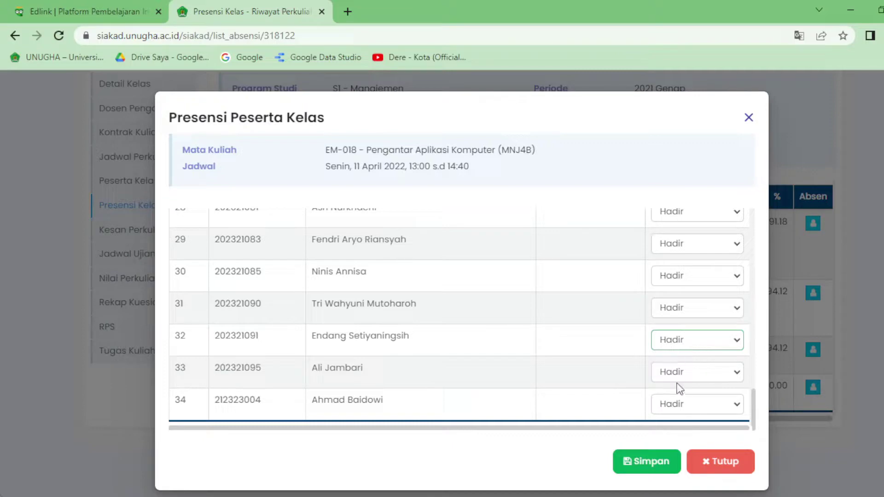
key(s)
scroll(638, 356, down, 1)
click(627, 448)
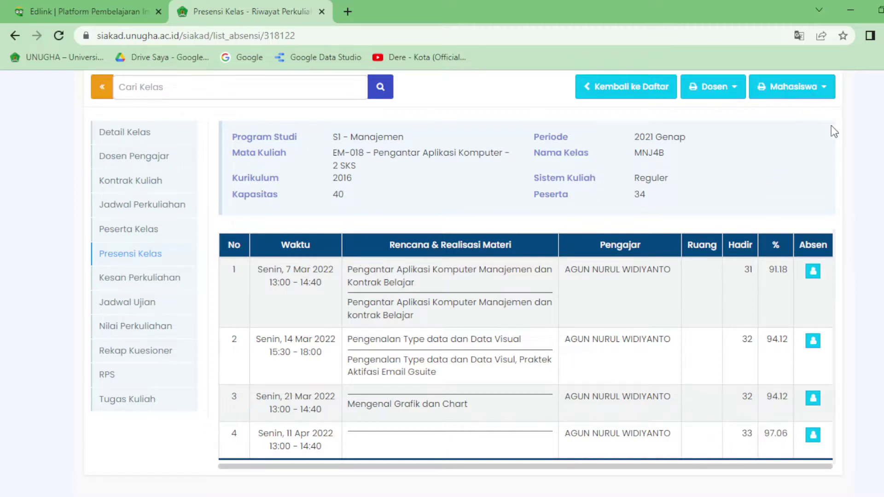
Step: Open the student Laporan Presensi for class MNJ4B, examine each student's attendance counts and percentages, and return to Presensi Kelas
scroll(840, 206, up, 2)
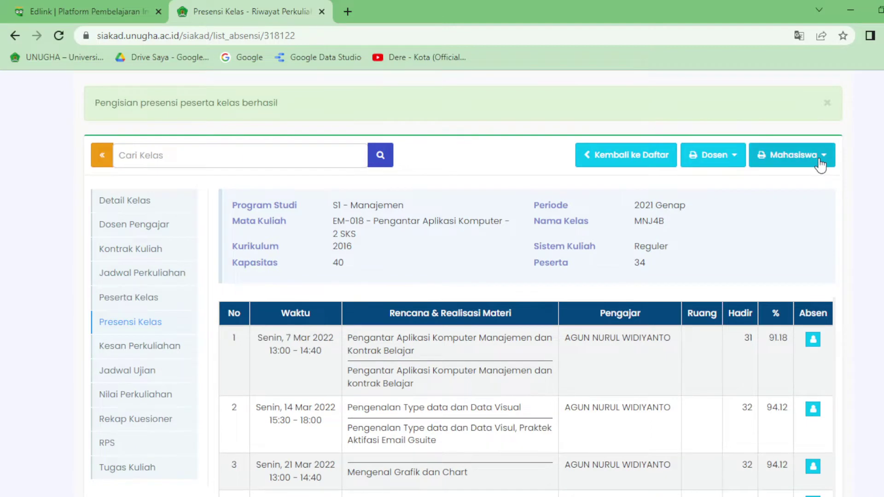
click(814, 166)
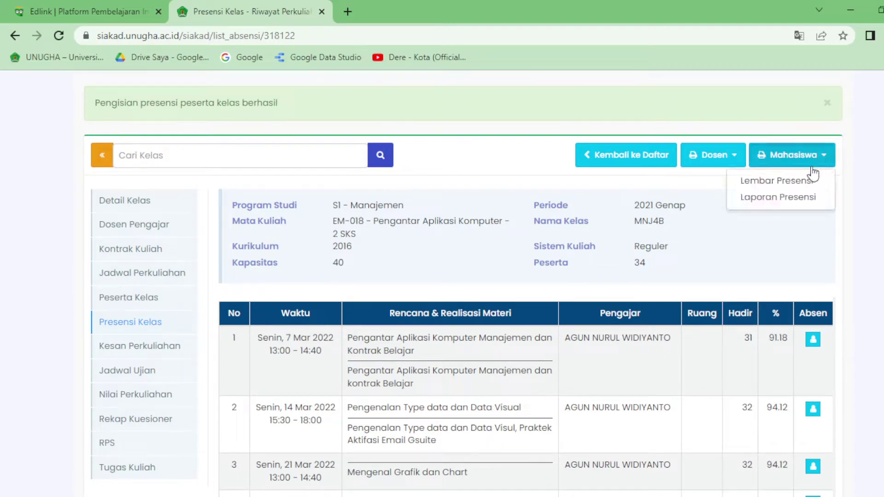
click(801, 198)
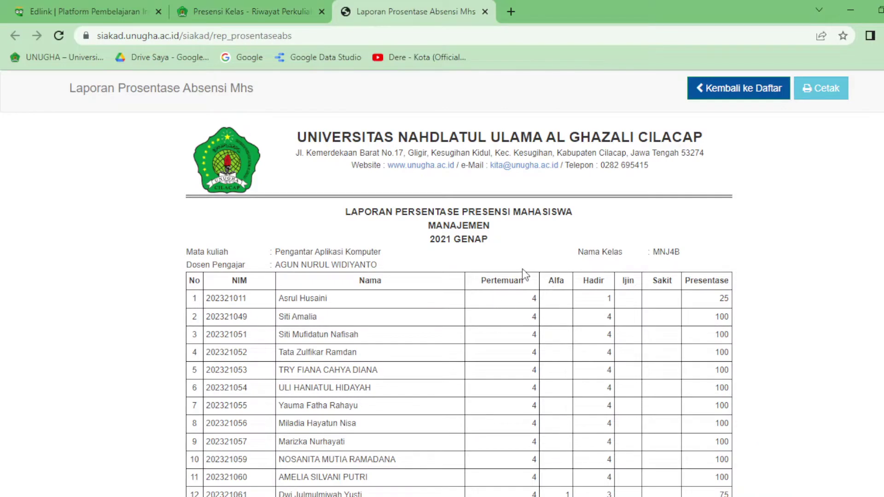
scroll(523, 270, down, 3)
scroll(526, 272, down, 8)
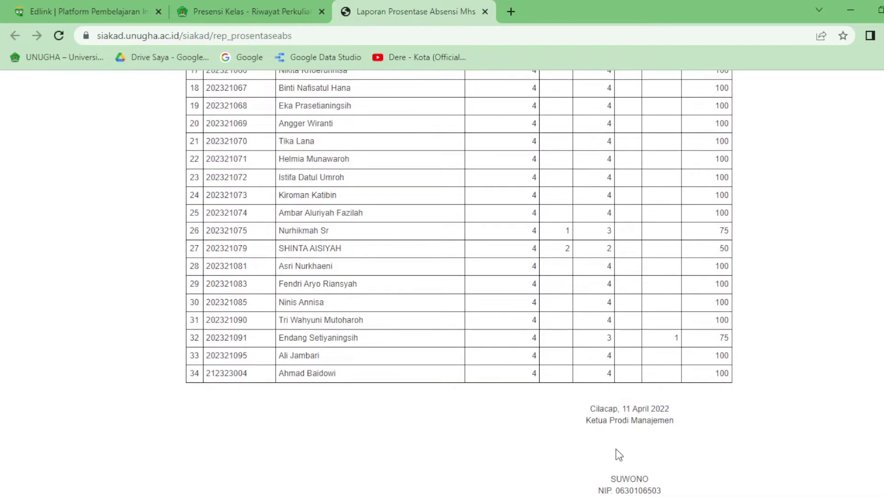
scroll(617, 451, up, 11)
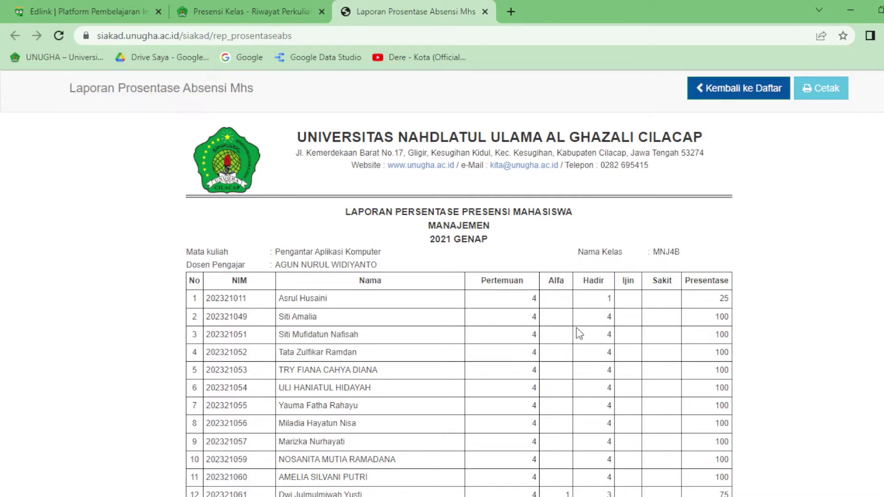
scroll(671, 330, down, 10)
scroll(671, 330, up, 10)
click(247, 9)
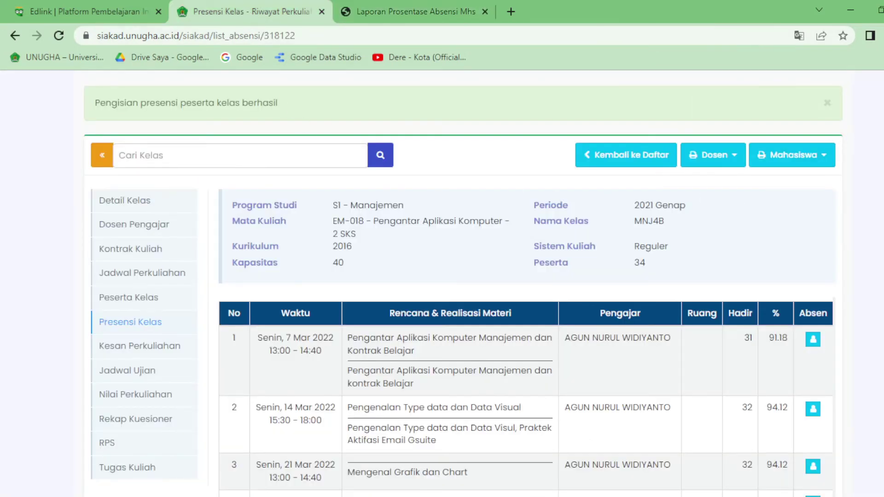